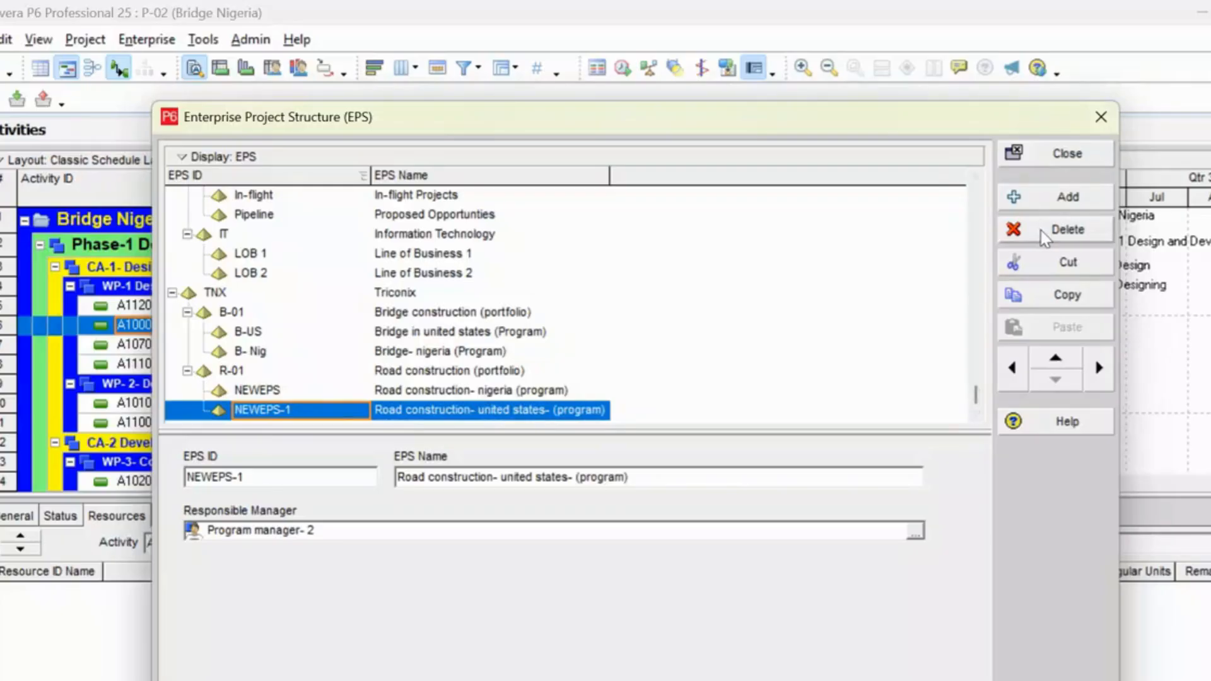
Add a new EPS element and outdent it two levels to the top level of the structure.
{"action": "left_click", "coordinate": [1066, 198]}
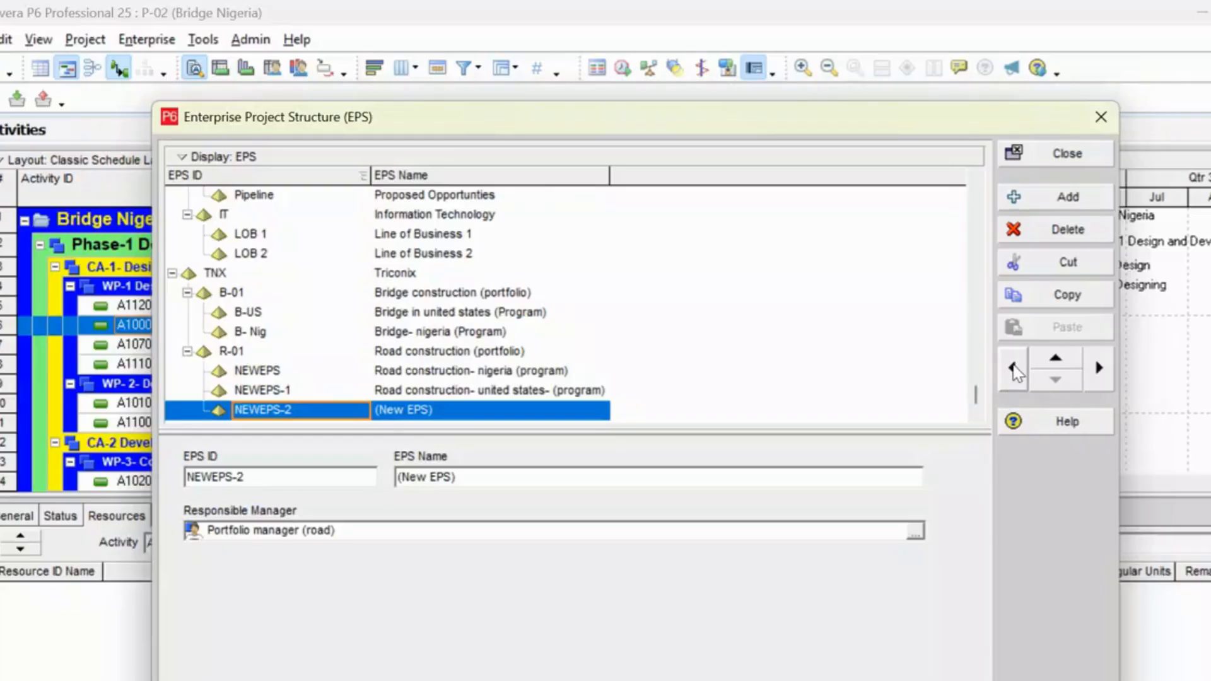
{"action": "left_click", "coordinate": [1014, 369]}
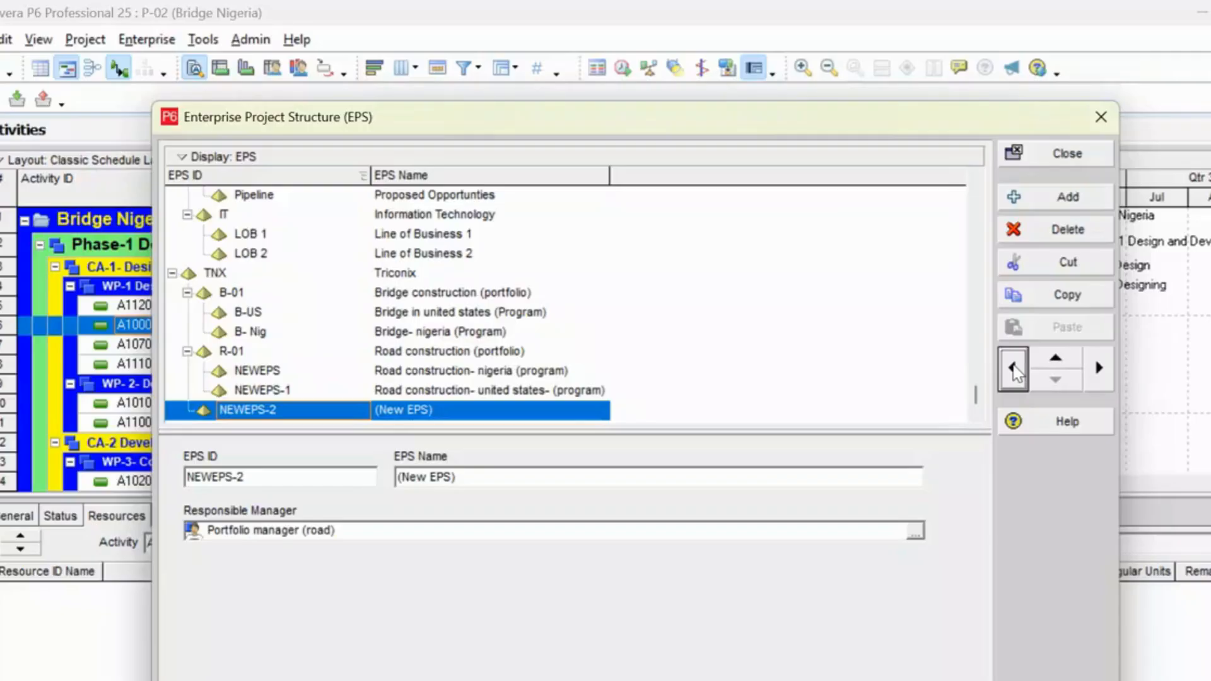
{"action": "left_click", "coordinate": [1014, 369]}
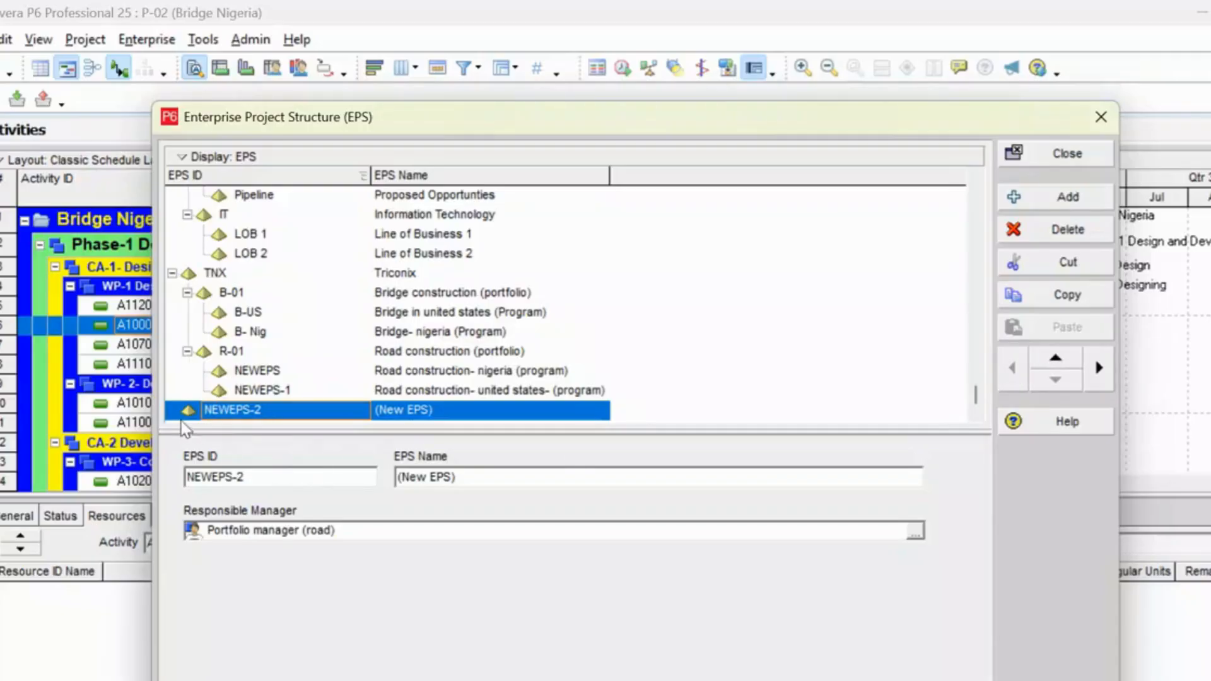
Name the new top-level EPS element "ABC company".
{"action": "left_click", "coordinate": [203, 409]}
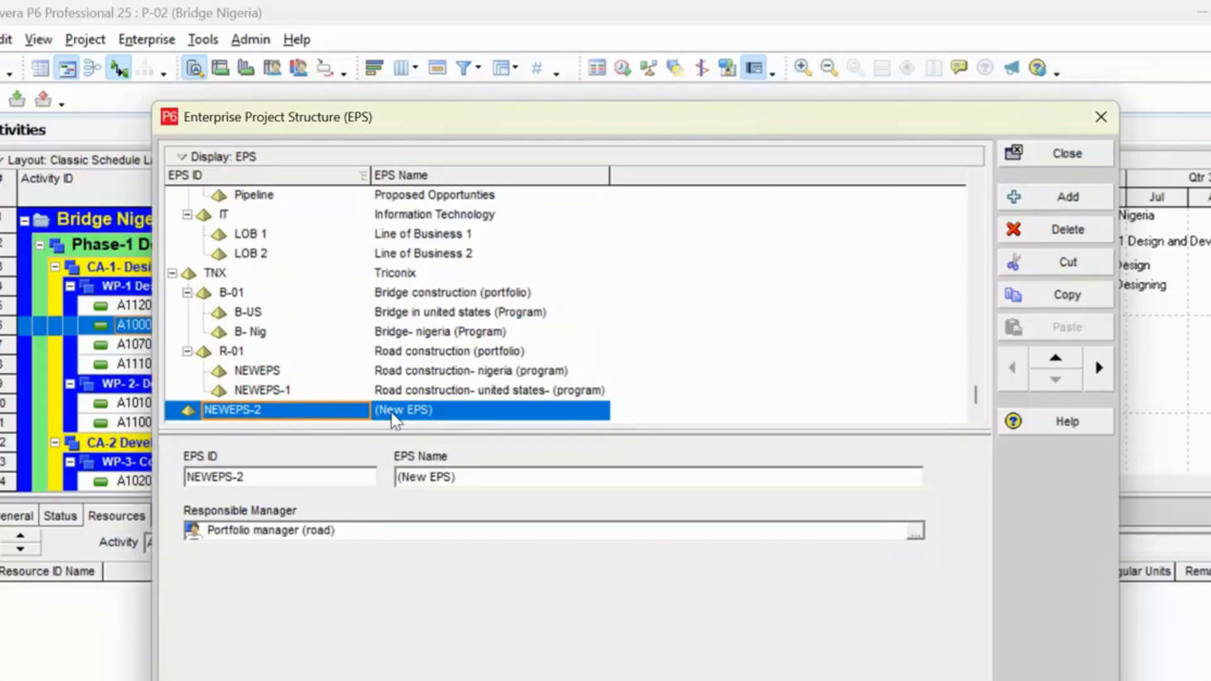
{"action": "left_click", "coordinate": [418, 412]}
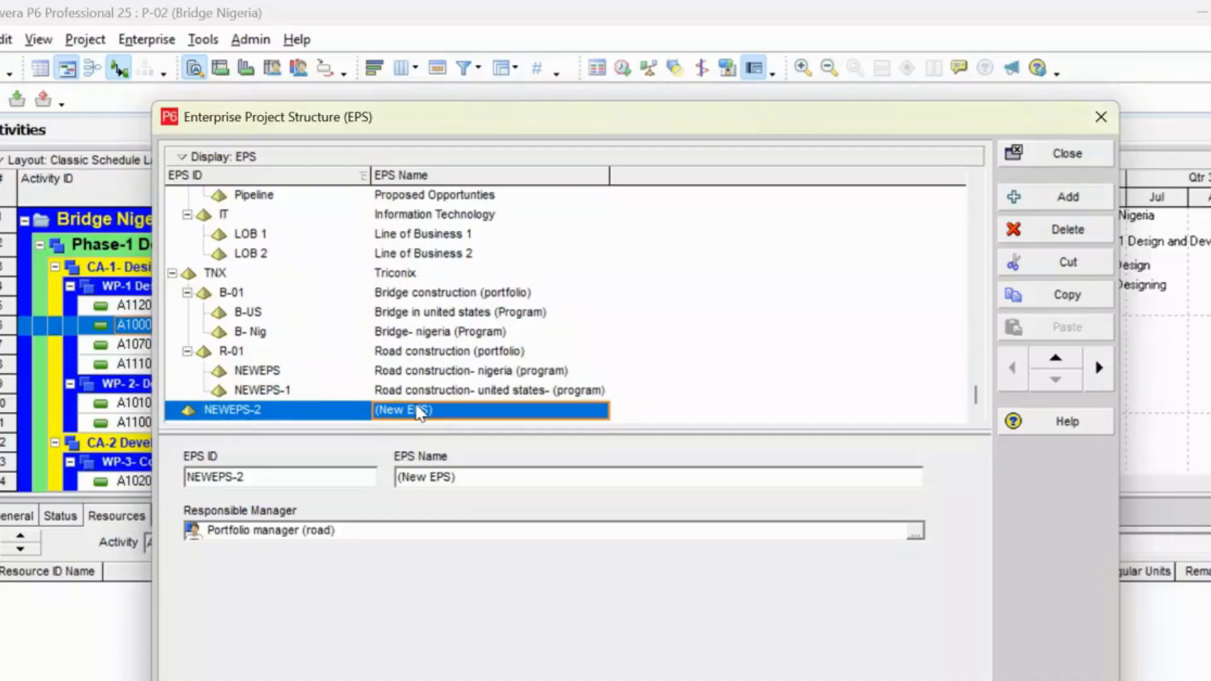
{"action": "left_click", "coordinate": [417, 412]}
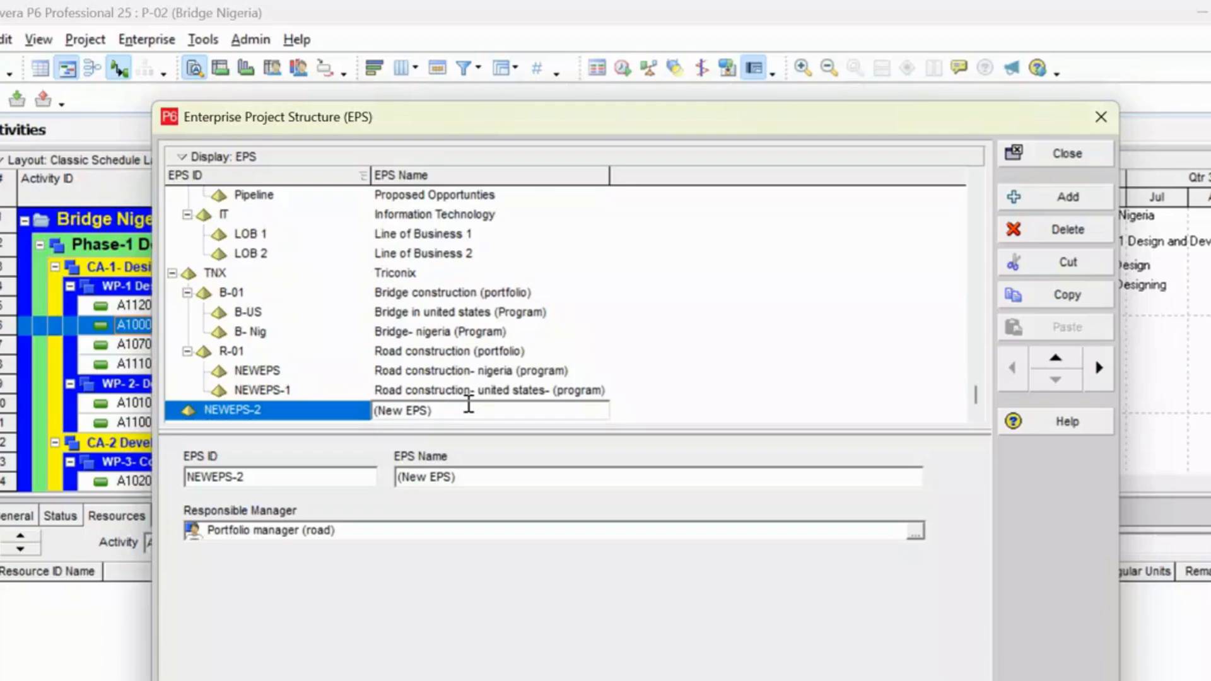
{"action": "key", "text": "BackSpace"}
{"action": "key", "text": "BackSpace"}
{"action": "key", "text": "BackSpace"}
{"action": "key", "text": "BackSpace"}
{"action": "key", "text": "BackSpace"}
{"action": "key", "text": "BackSpace"}
{"action": "key", "text": "BackSpace"}
{"action": "key", "text": "BackSpace"}
{"action": "type", "text": "ABC company"}
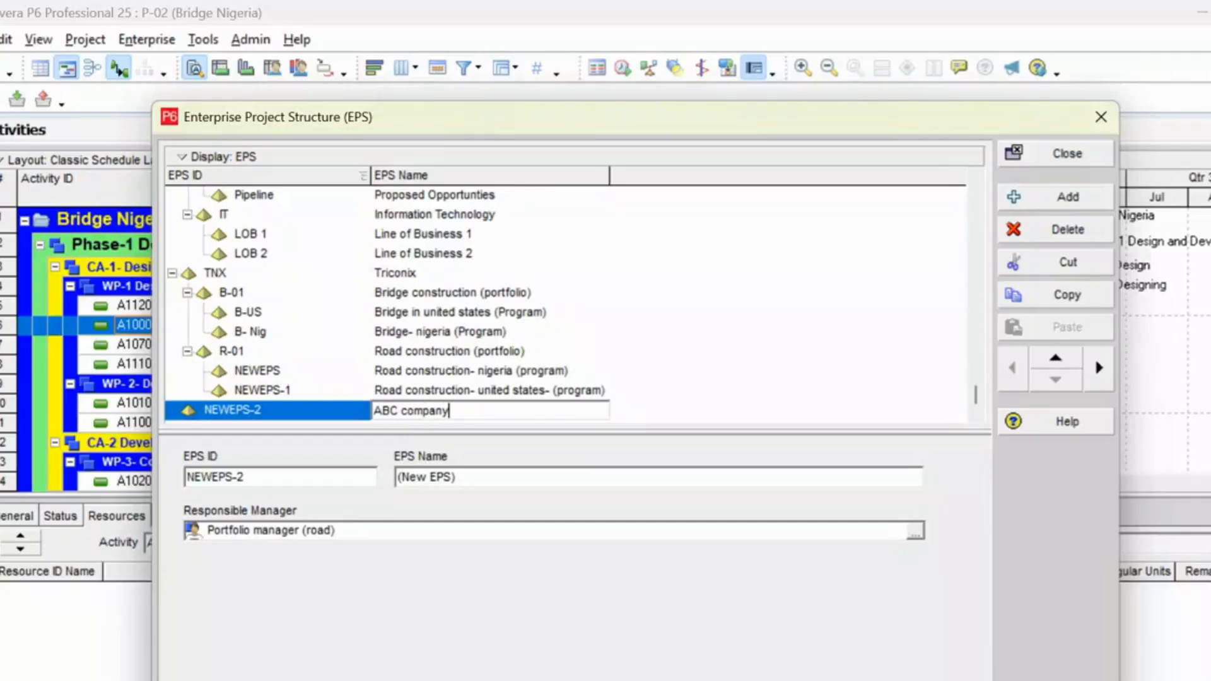
Set the EPS ID of the ABC company element to ABC.
{"action": "left_click", "coordinate": [288, 416]}
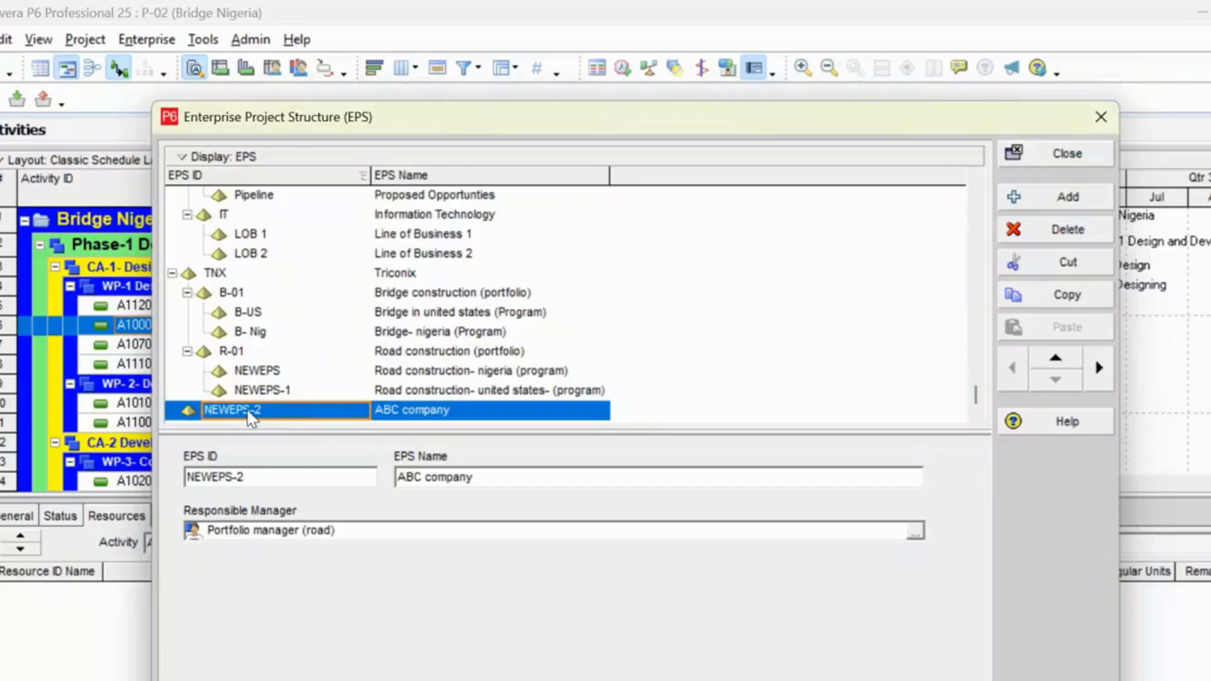
{"action": "left_click", "coordinate": [284, 411]}
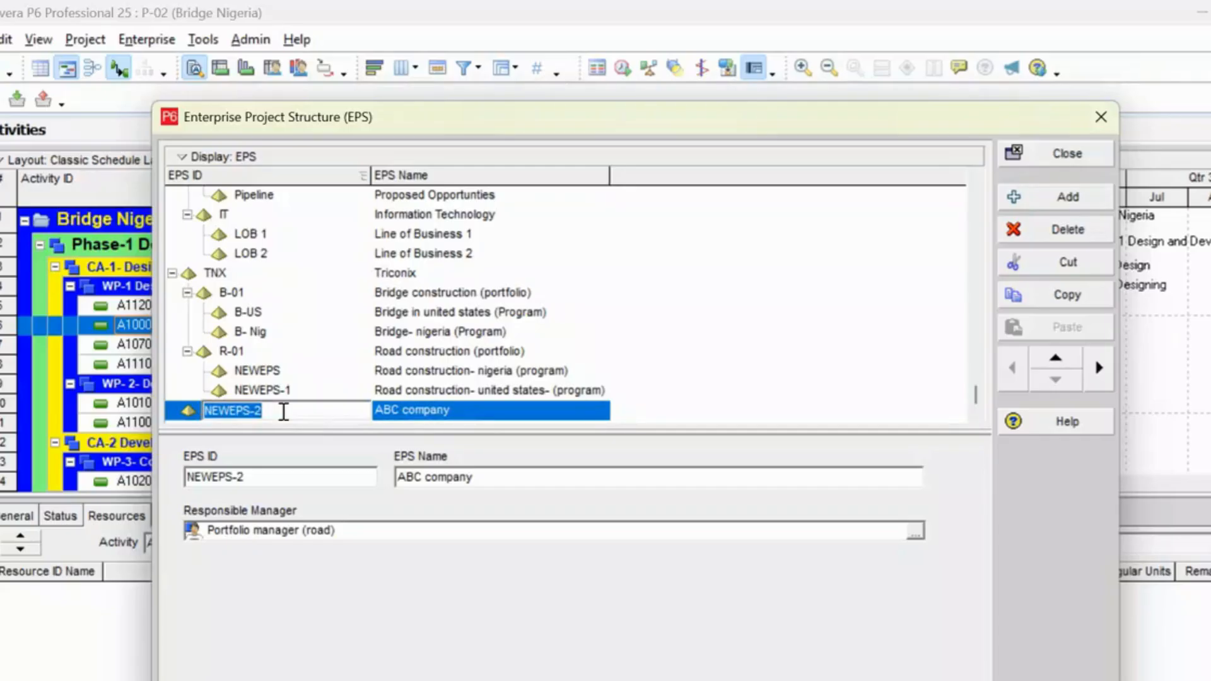
{"action": "key", "text": "BackSpace"}
{"action": "type", "text": "ABC"}
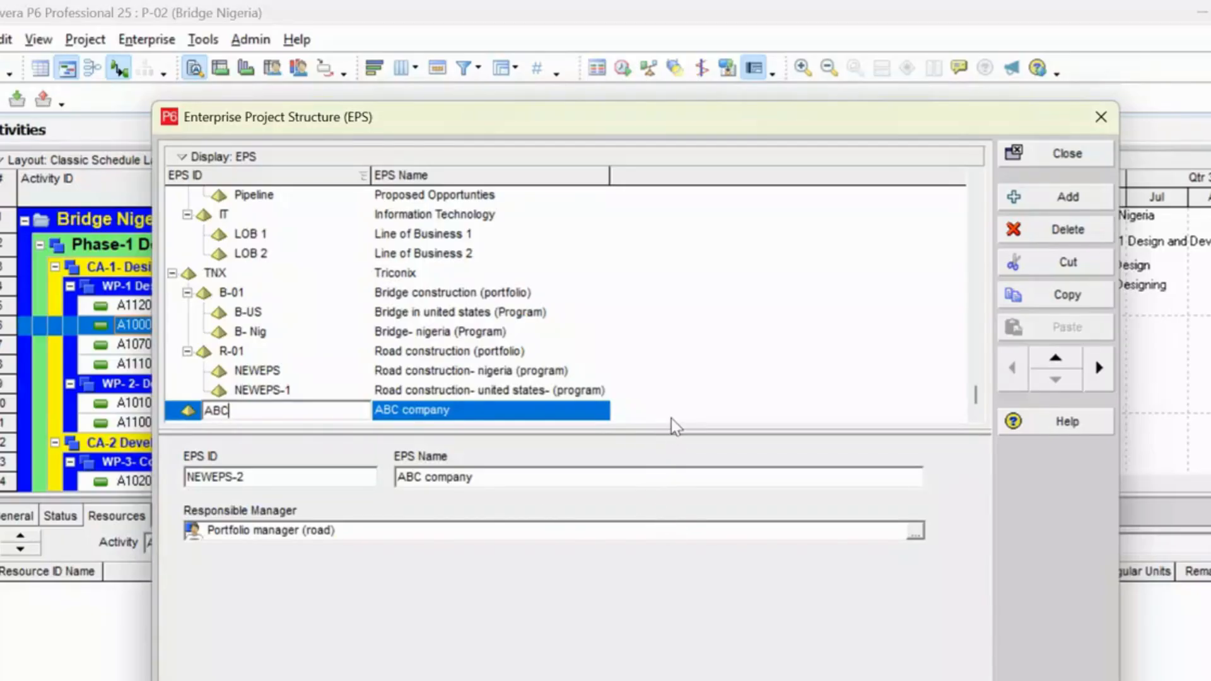
{"action": "key", "text": "Return"}
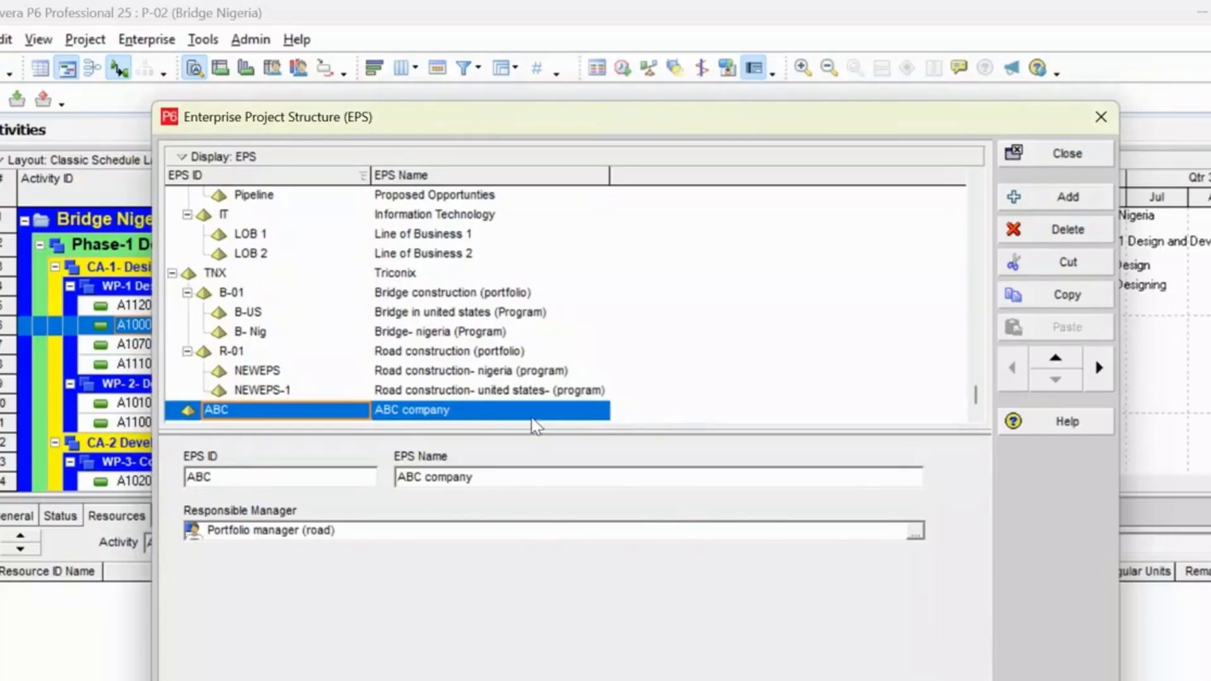
Add a child element under ABC company and name it "Road construction".
{"action": "left_click", "coordinate": [1071, 198]}
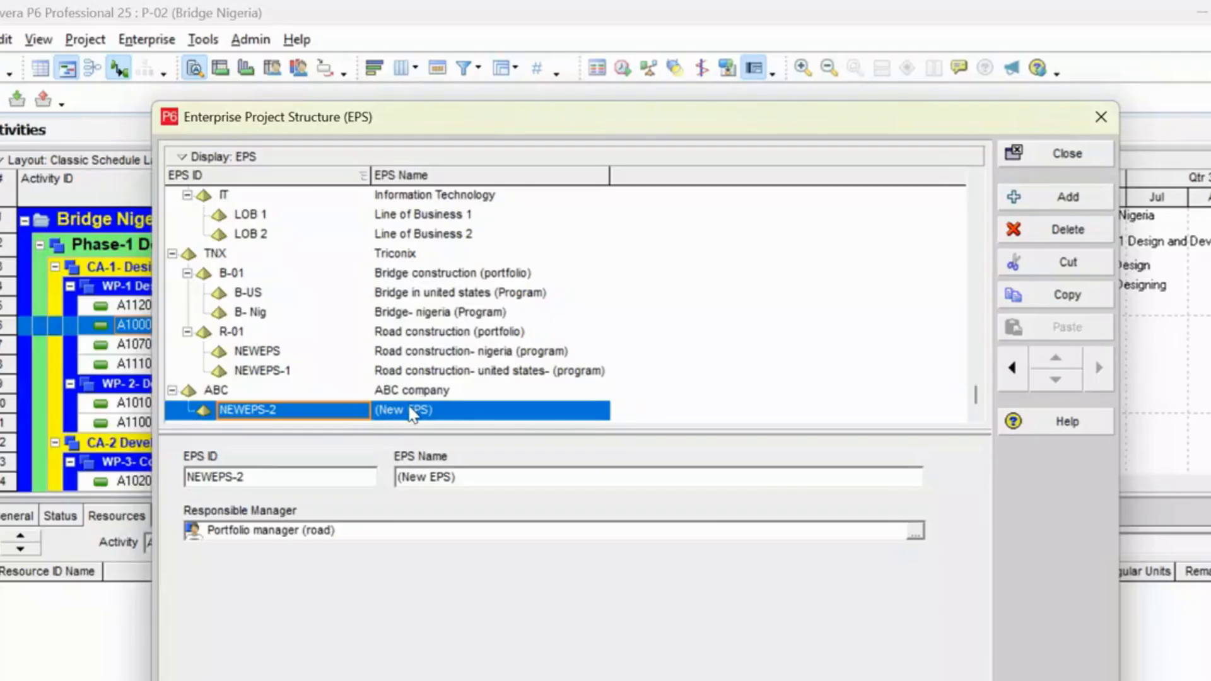
{"action": "left_click", "coordinate": [406, 411]}
{"action": "double_click", "coordinate": [407, 411]}
{"action": "left_click", "coordinate": [449, 408]}
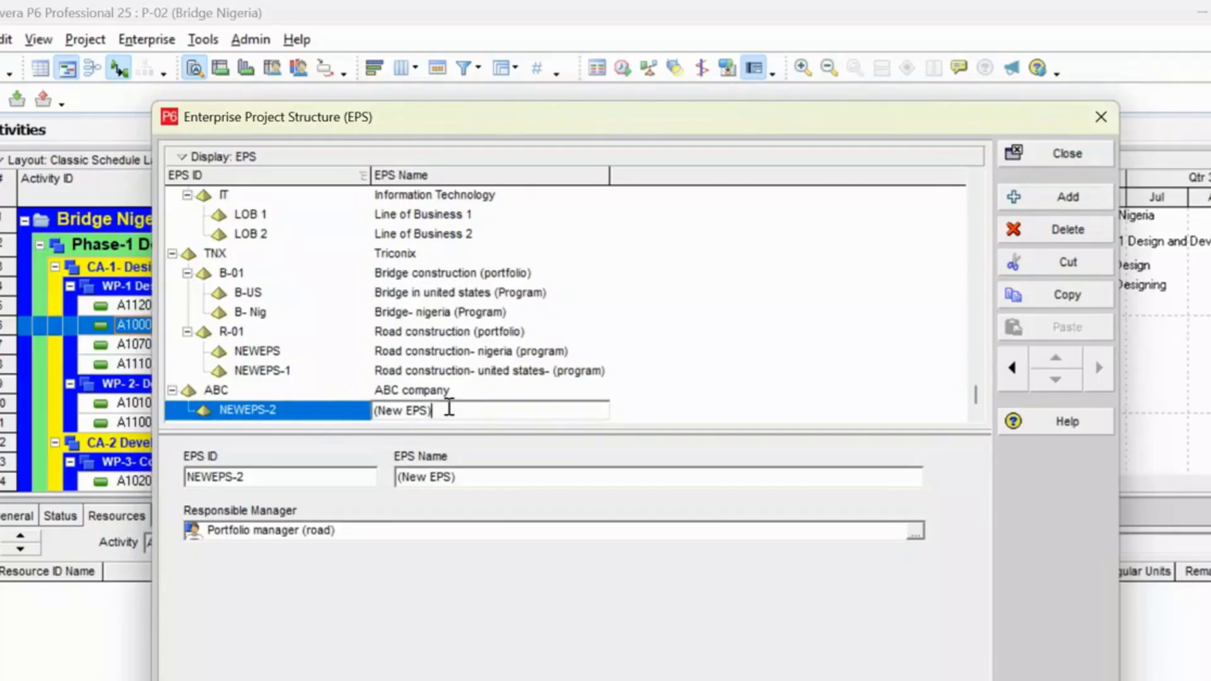
{"action": "key", "text": "BackSpace"}
{"action": "key", "text": "BackSpace"}
{"action": "key", "text": "BackSpace"}
{"action": "key", "text": "BackSpace"}
{"action": "key", "text": "BackSpace"}
{"action": "key", "text": "BackSpace"}
{"action": "key", "text": "BackSpace"}
{"action": "key", "text": "BackSpace"}
{"action": "key", "text": "BackSpace"}
{"action": "type", "text": "Road construction"}
{"action": "key", "text": "Return"}
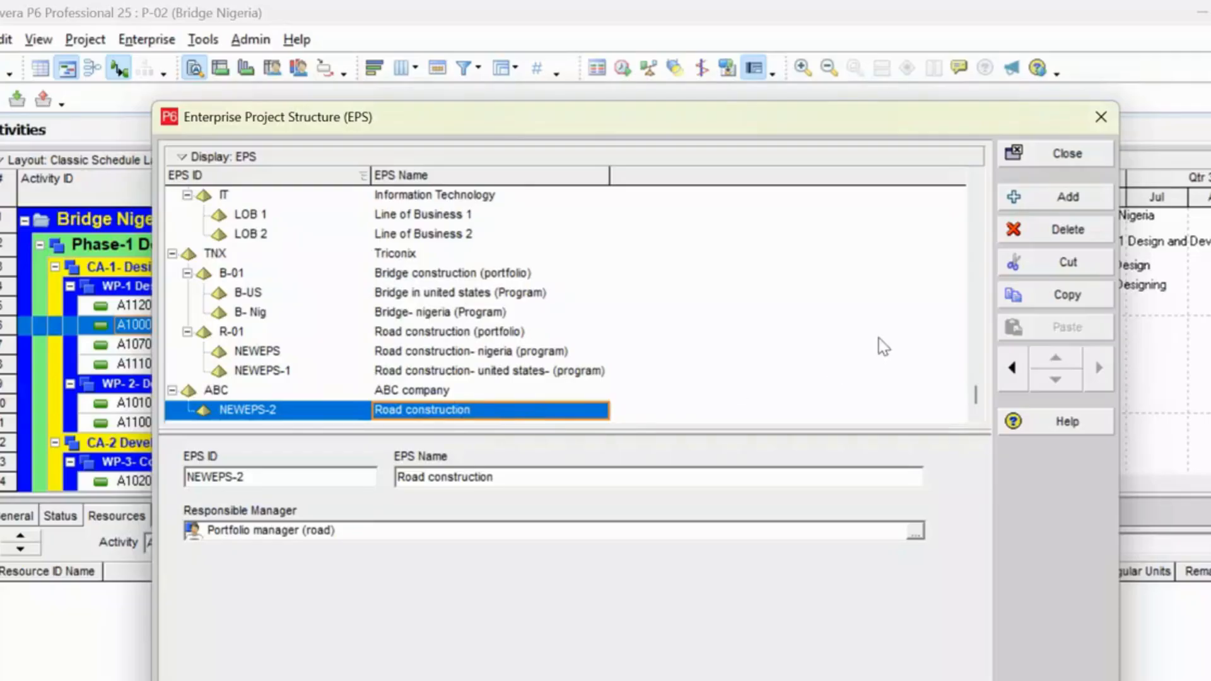
Add a second element under ABC company and set the Road construction element's EPS ID to RC.
{"action": "left_click", "coordinate": [1035, 202]}
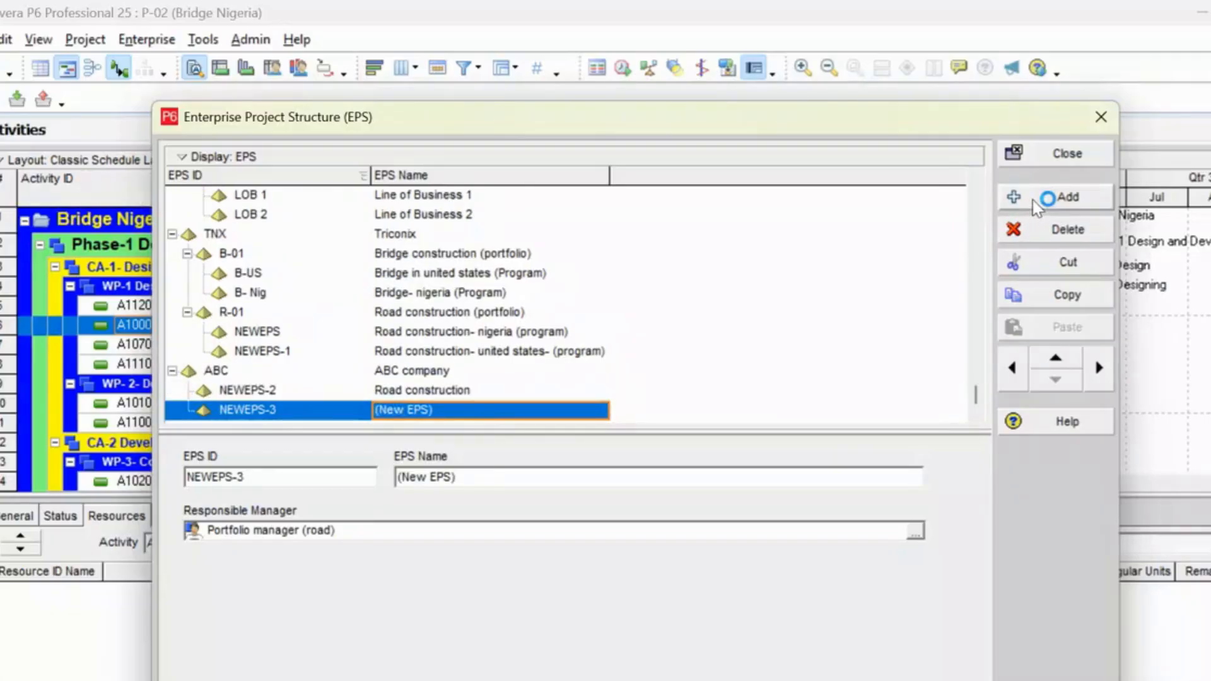
{"action": "left_click", "coordinate": [260, 393]}
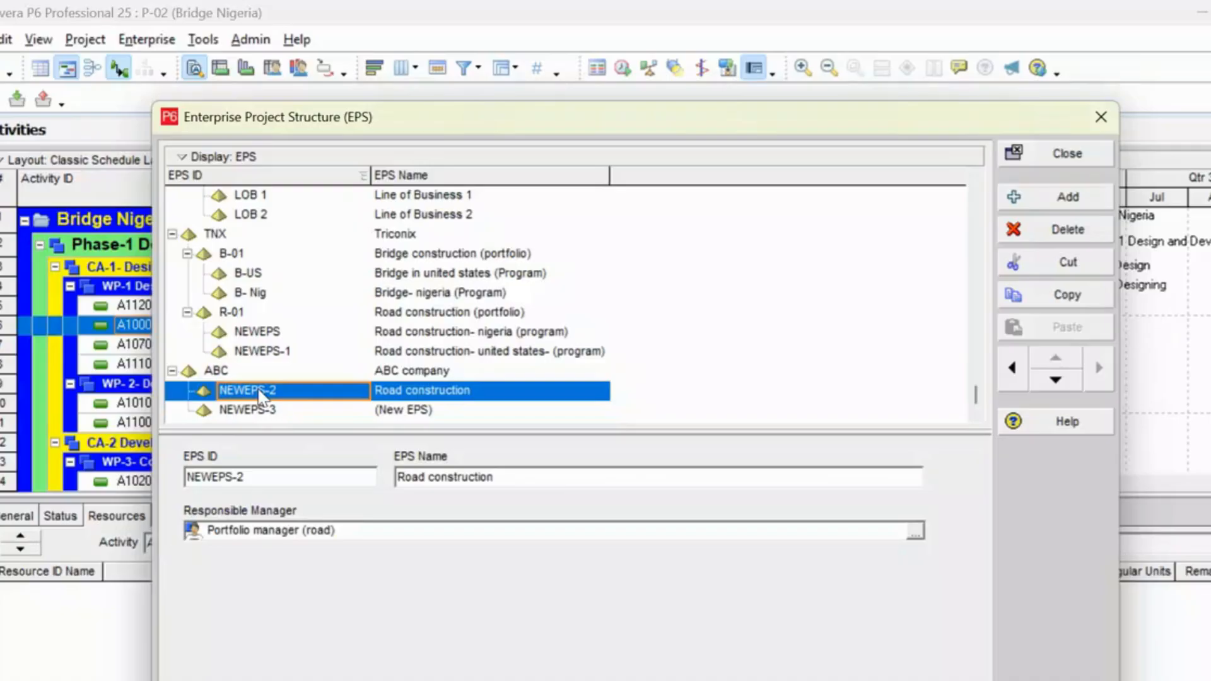
{"action": "left_click", "coordinate": [260, 394]}
{"action": "left_click", "coordinate": [297, 391]}
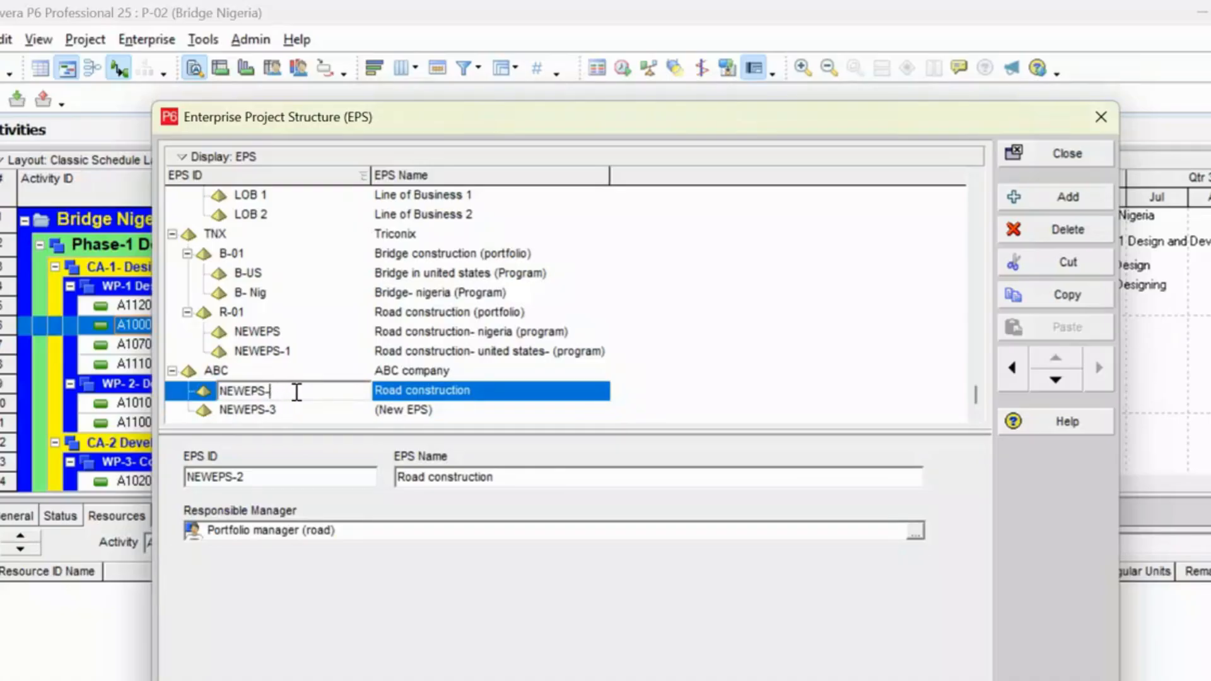
{"action": "key", "text": "BackSpace"}
{"action": "key", "text": "BackSpace"}
{"action": "key", "text": "BackSpace"}
{"action": "key", "text": "BackSpace"}
{"action": "key", "text": "BackSpace"}
{"action": "key", "text": "BackSpace"}
{"action": "key", "text": "BackSpace"}
{"action": "type", "text": "RC"}
Name the second element under ABC company "Bridge Construction".
{"action": "left_click", "coordinate": [287, 411]}
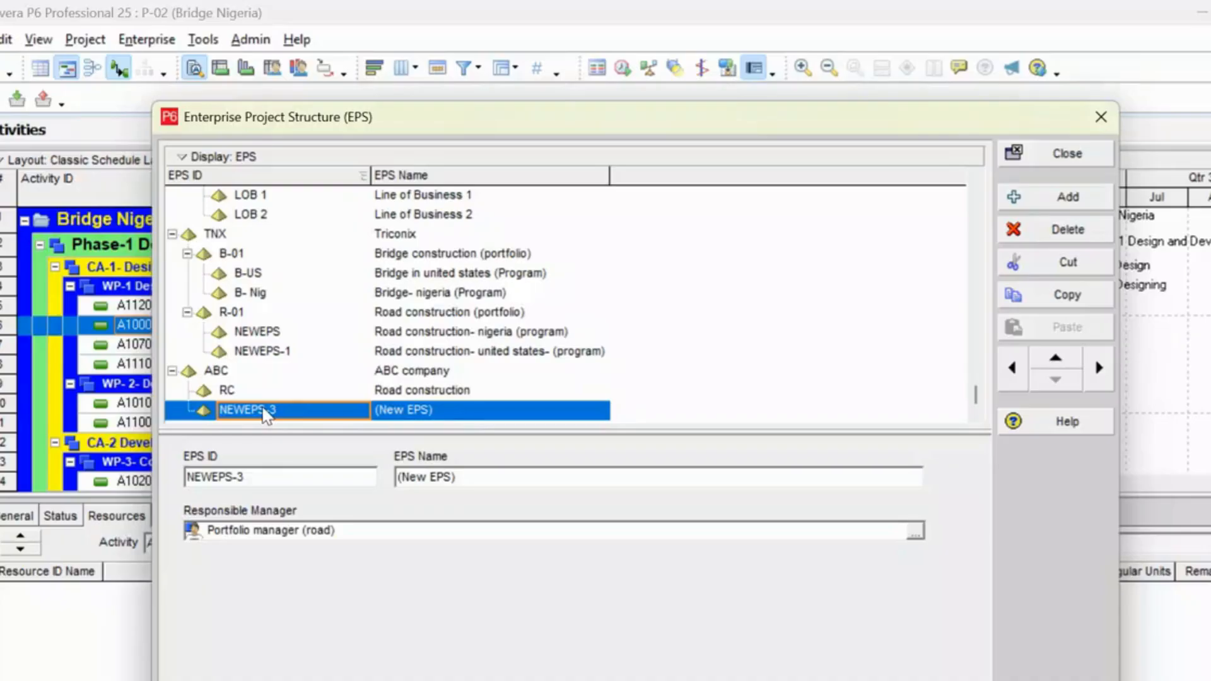
{"action": "left_click", "coordinate": [281, 411]}
{"action": "left_click", "coordinate": [466, 412]}
{"action": "left_click", "coordinate": [465, 413]}
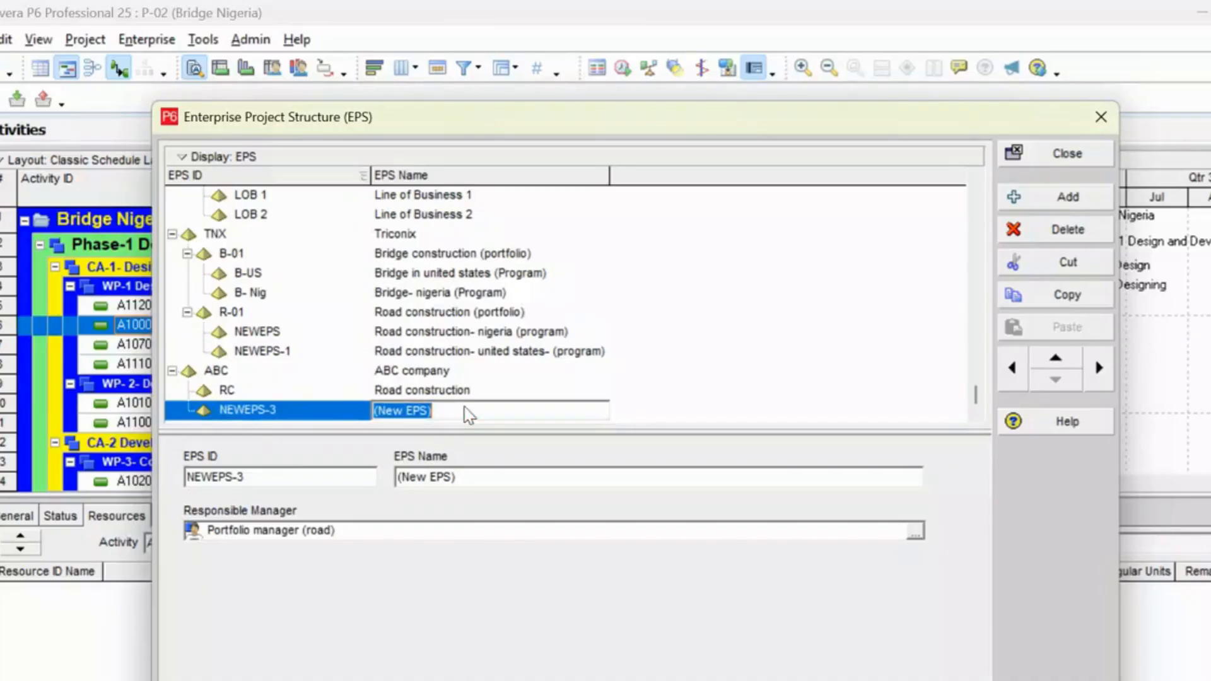
{"action": "key", "text": "BackSpace"}
{"action": "type", "text": "H"}
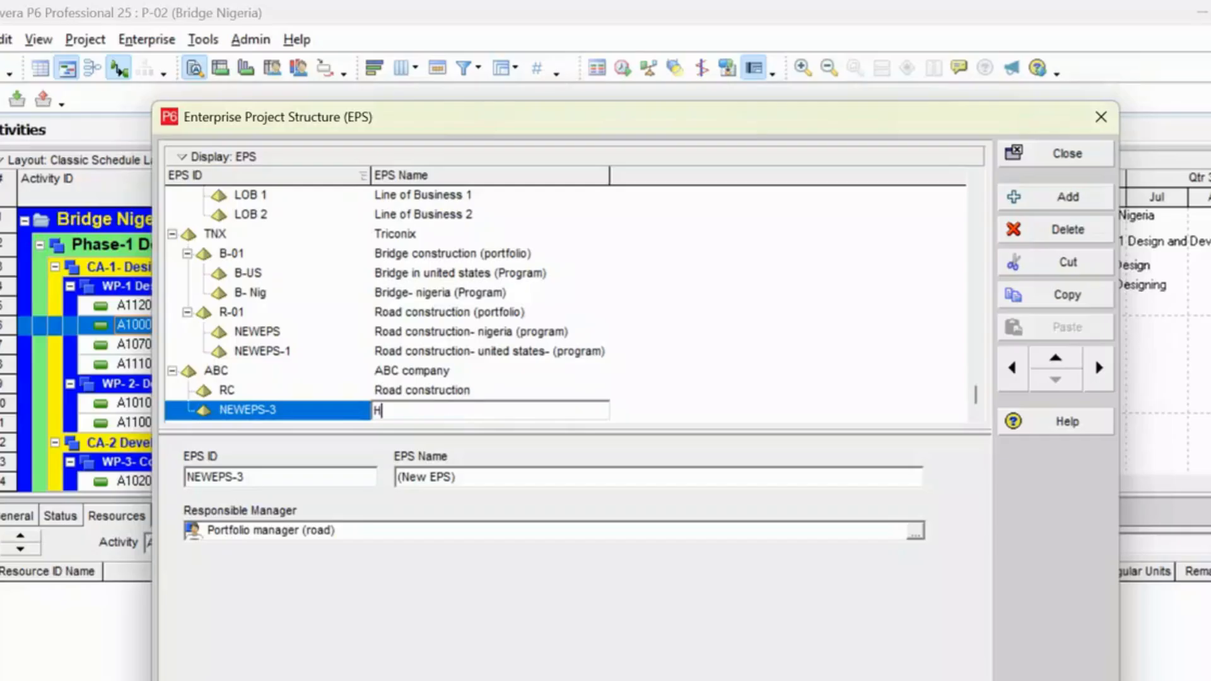
{"action": "key", "text": "BackSpace"}
{"action": "type", "text": "Bridge Construction"}
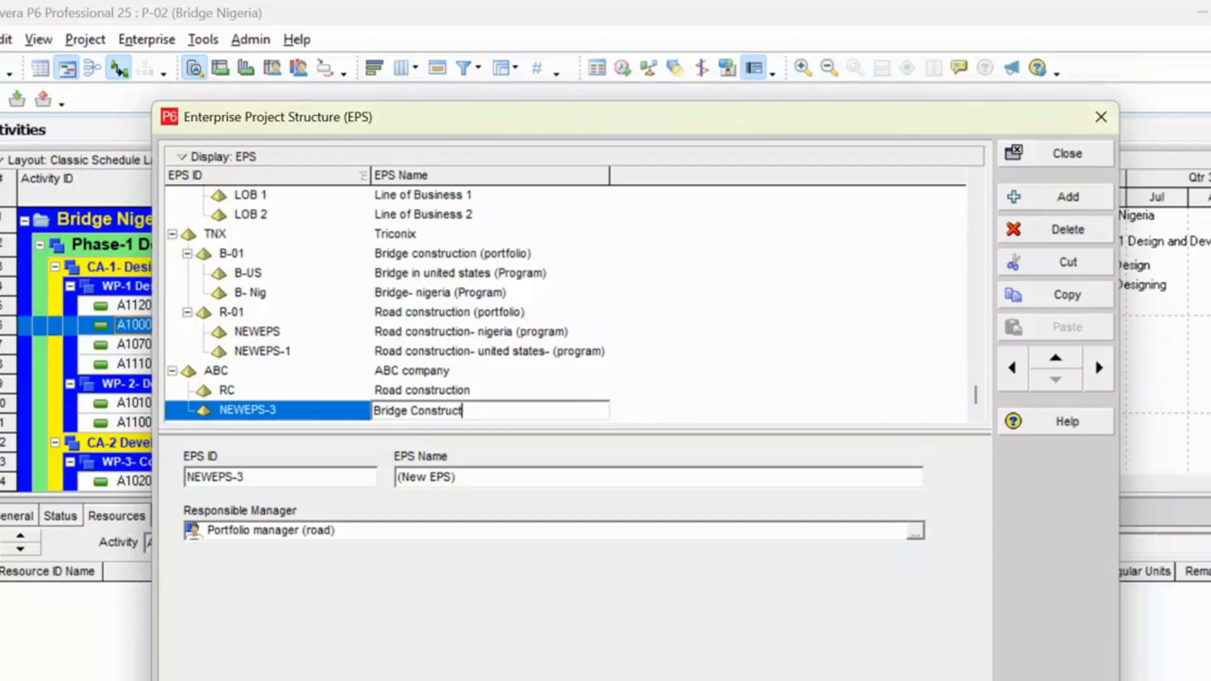
Set the EPS ID of the Bridge Construction element under ABC company to BC.
{"action": "left_click", "coordinate": [270, 413]}
{"action": "left_click", "coordinate": [271, 412]}
{"action": "left_click", "coordinate": [285, 409]}
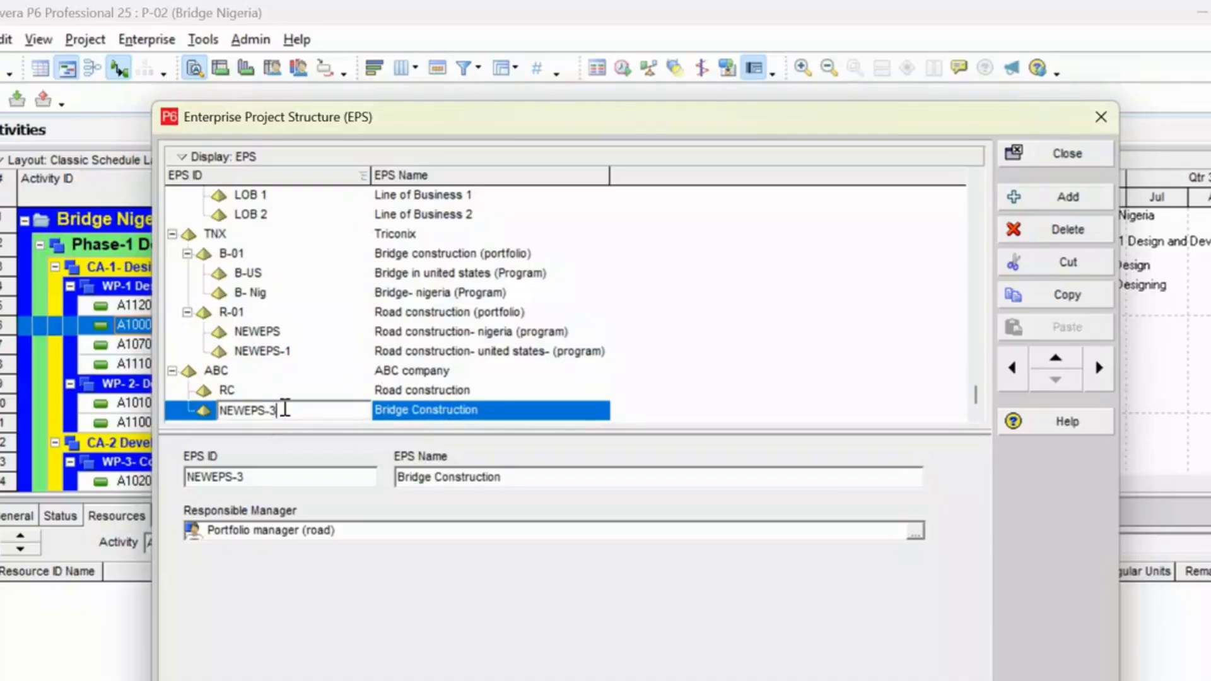
{"action": "key", "text": "BackSpace"}
{"action": "key", "text": "BackSpace"}
{"action": "key", "text": "BackSpace"}
{"action": "key", "text": "BackSpace"}
{"action": "key", "text": "BackSpace"}
{"action": "key", "text": "BackSpace"}
{"action": "key", "text": "BackSpace"}
{"action": "type", "text": "BC"}
{"action": "key", "text": "Return"}
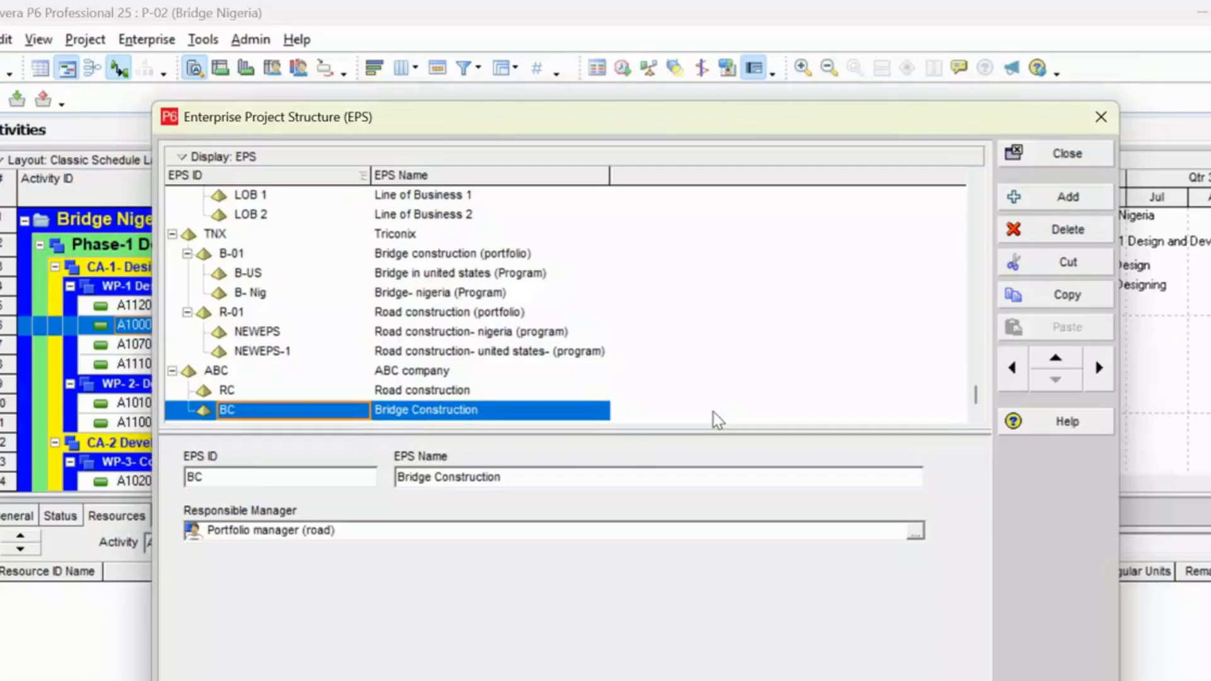
Add a third element under ABC company and name it "Building construction".
{"action": "left_click", "coordinate": [1066, 201]}
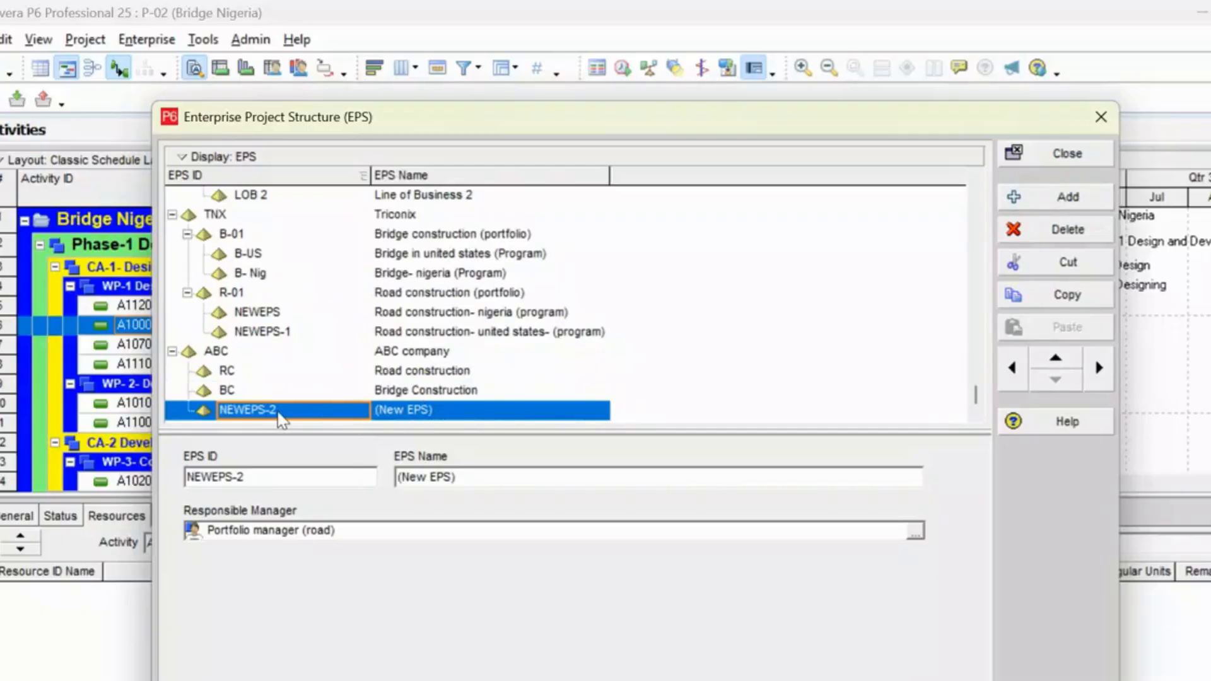
{"action": "left_click", "coordinate": [456, 414]}
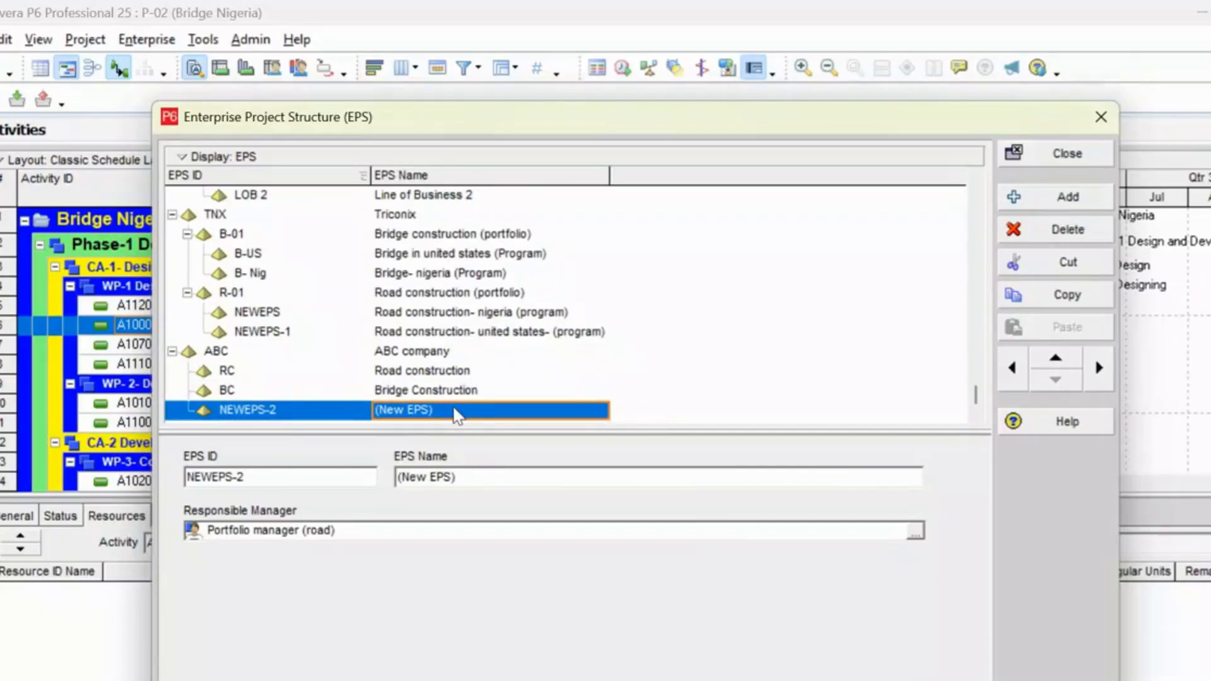
{"action": "left_click", "coordinate": [457, 414]}
{"action": "type", "text": "Bu"}
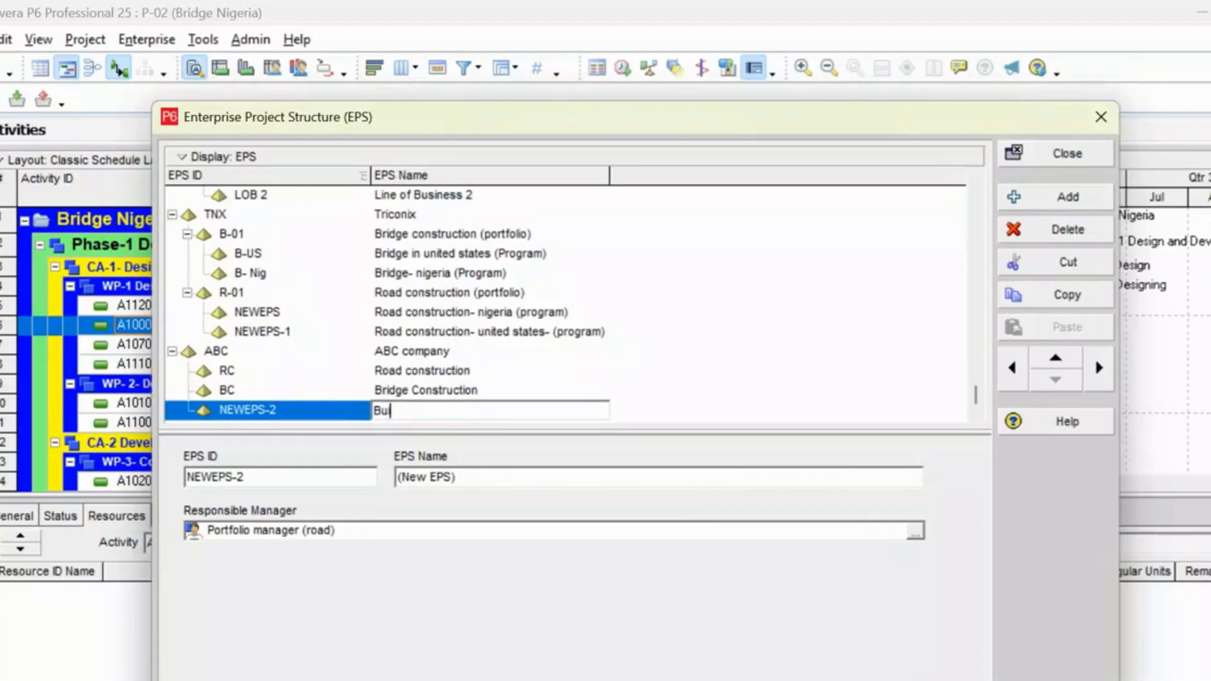
{"action": "type", "text": "ilding construct"}
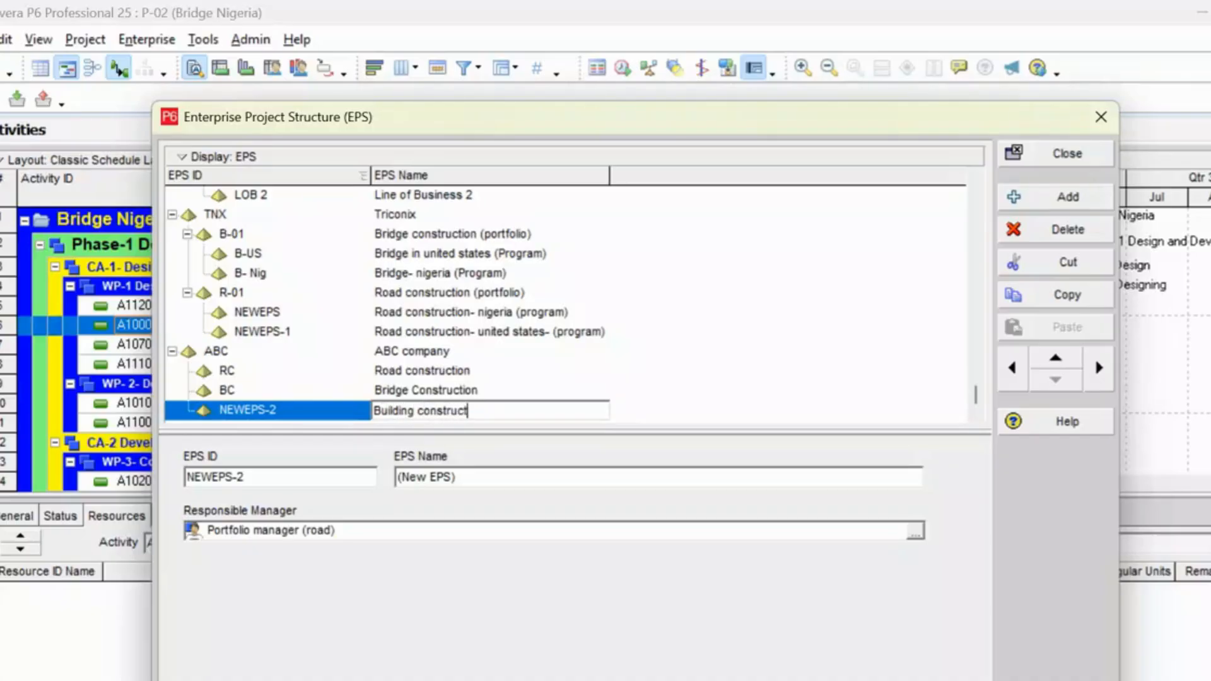
{"action": "type", "text": "ion"}
Set the EPS ID of the Building construction element to BU.
{"action": "left_click", "coordinate": [297, 410]}
{"action": "key", "text": "BackSpace"}
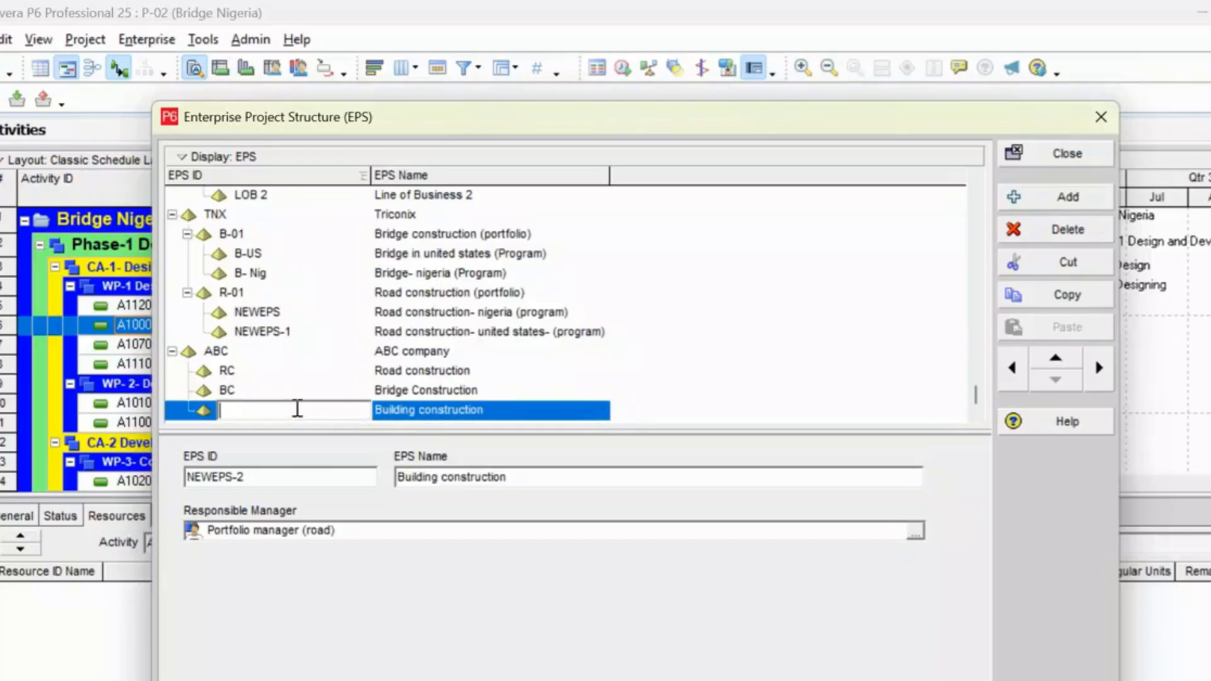
{"action": "type", "text": "BU"}
{"action": "left_click", "coordinate": [660, 420]}
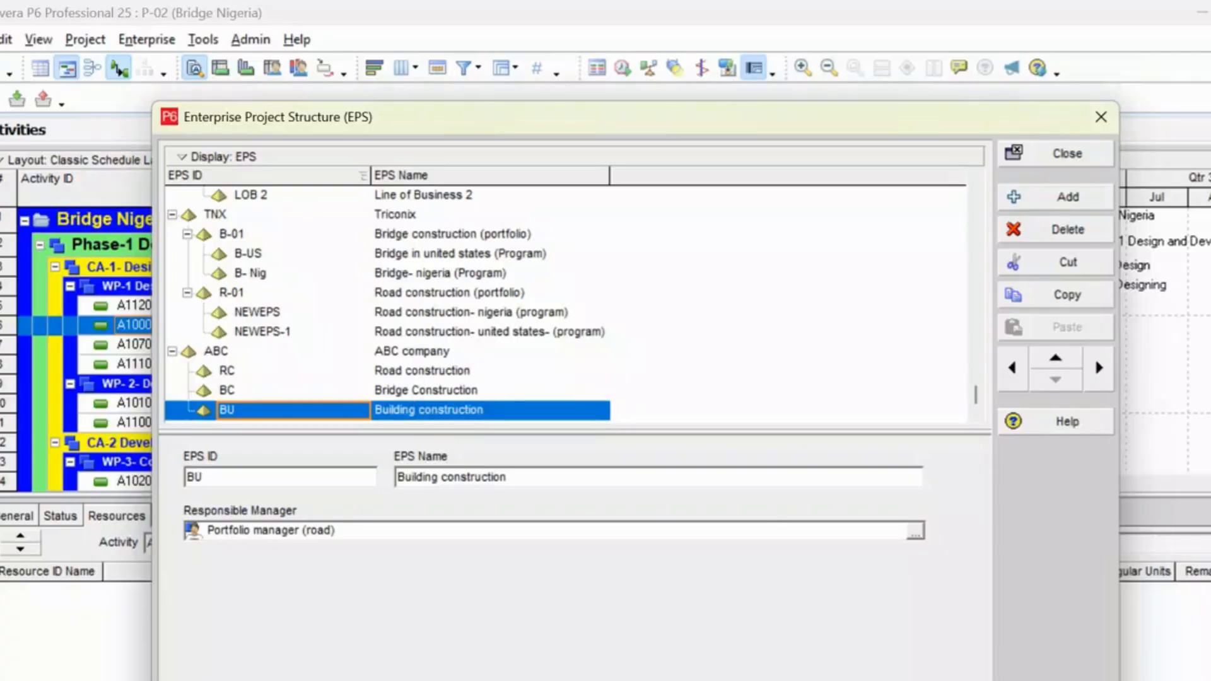
Add a new EPS element, move it up directly below ABC company's Road construction and indent it as its child.
{"action": "left_click", "coordinate": [432, 389]}
{"action": "left_click", "coordinate": [432, 408]}
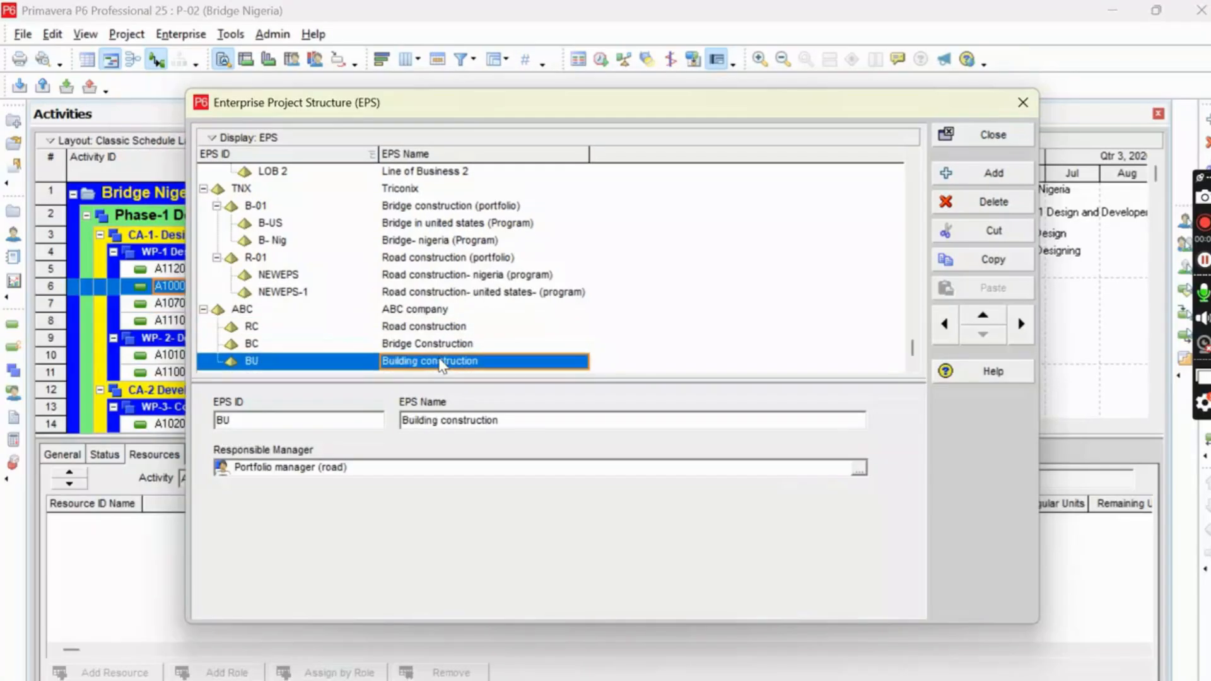
{"action": "left_click", "coordinate": [421, 328]}
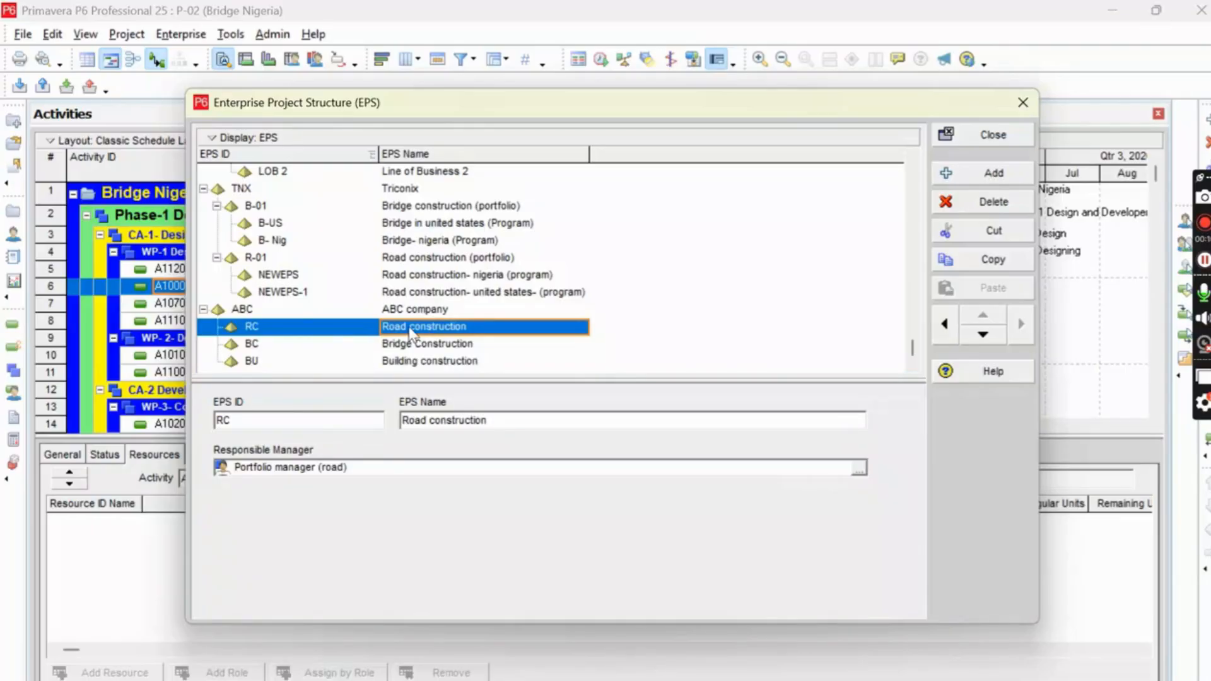
{"action": "left_click", "coordinate": [971, 177]}
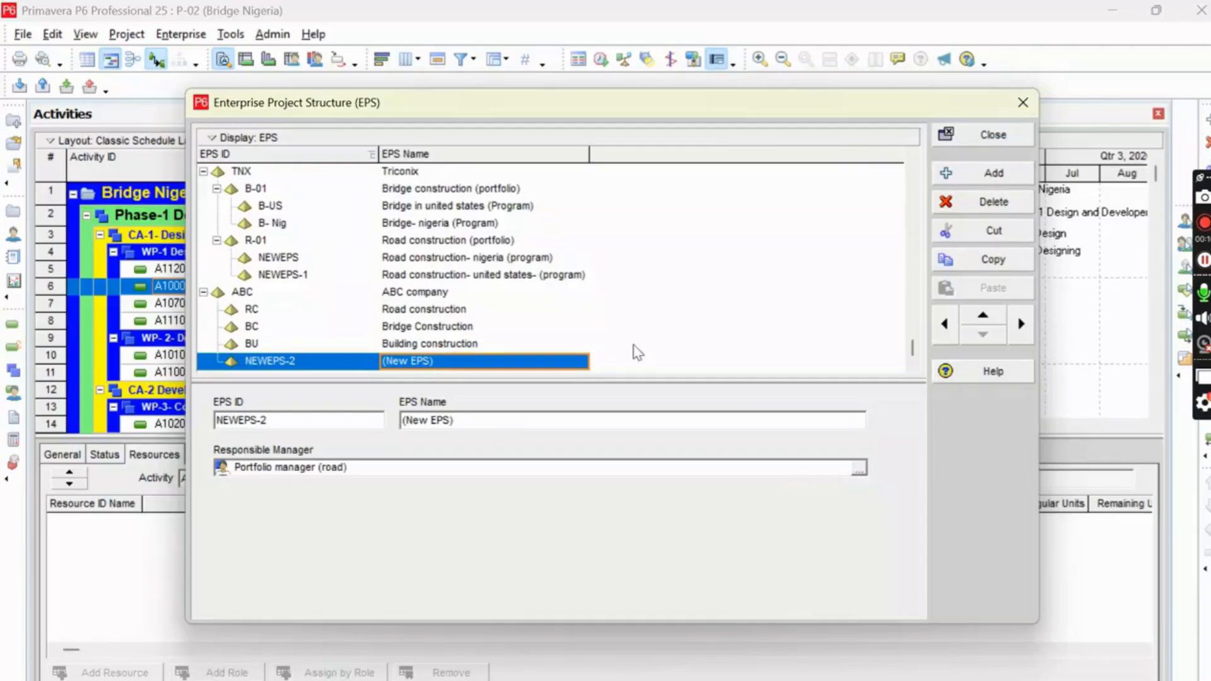
{"action": "left_click", "coordinate": [984, 322]}
{"action": "left_click", "coordinate": [984, 322]}
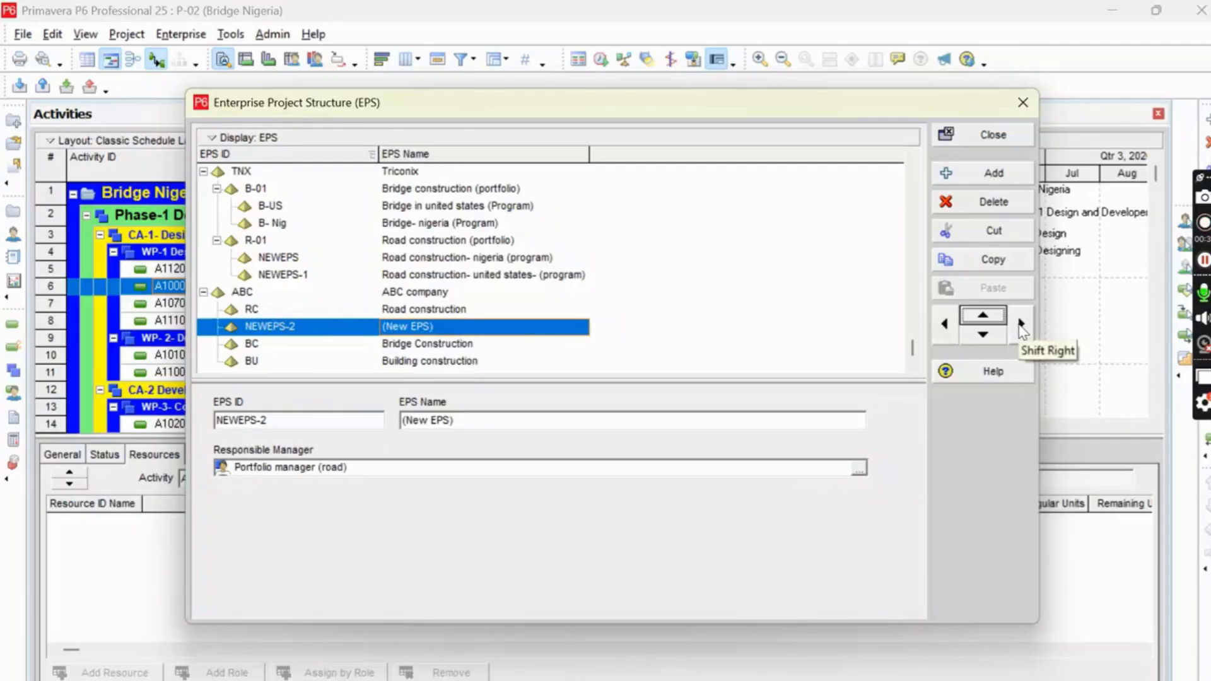
{"action": "left_click", "coordinate": [1021, 327]}
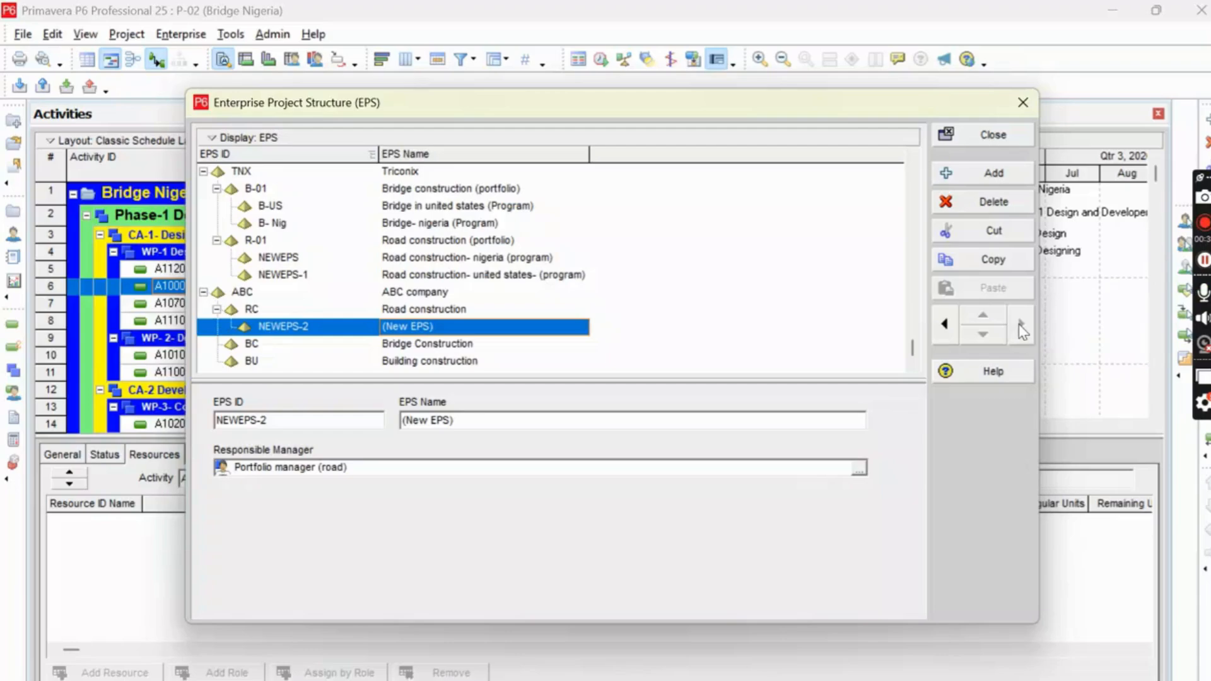
Name the new child element under ABC company's Road construction "Road construction - India".
{"action": "left_click", "coordinate": [495, 325]}
{"action": "left_click", "coordinate": [484, 325]}
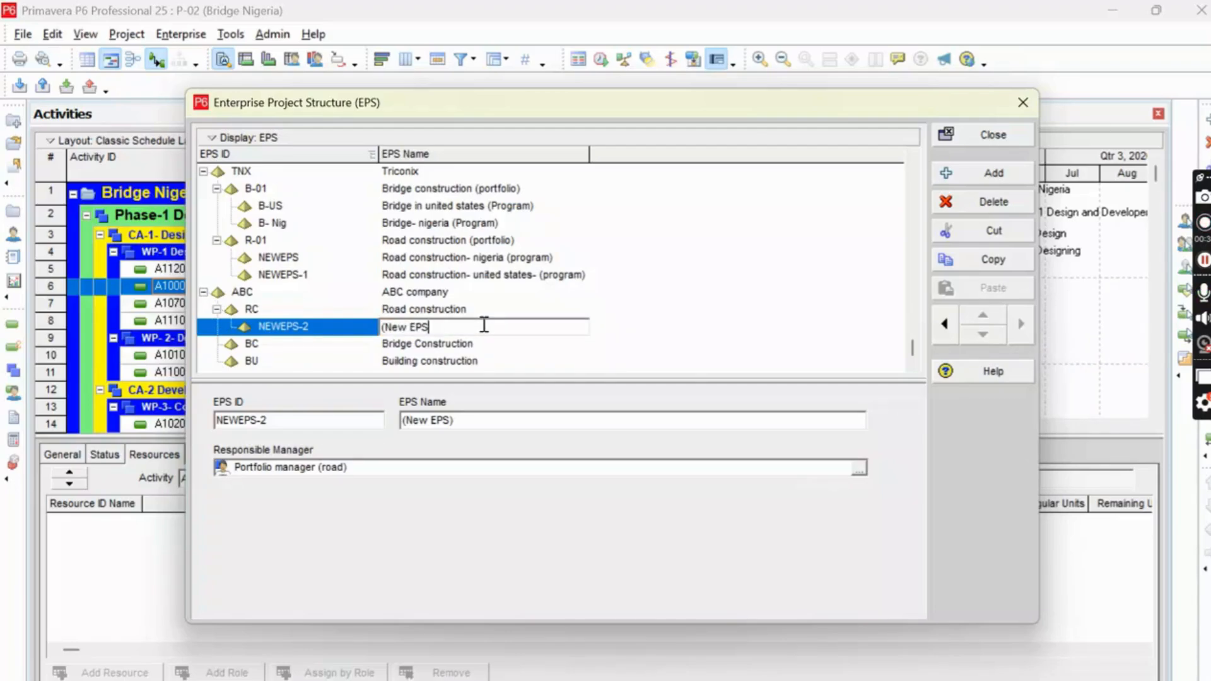
{"action": "key", "text": "BackSpace"}
{"action": "key", "text": "BackSpace"}
{"action": "key", "text": "BackSpace"}
{"action": "key", "text": "BackSpace"}
{"action": "key", "text": "BackSpace"}
{"action": "key", "text": "BackSpace"}
{"action": "key", "text": "BackSpace"}
{"action": "key", "text": "BackSpace"}
{"action": "type", "text": "Road construction - India"}
{"action": "left_click", "coordinate": [638, 317]}
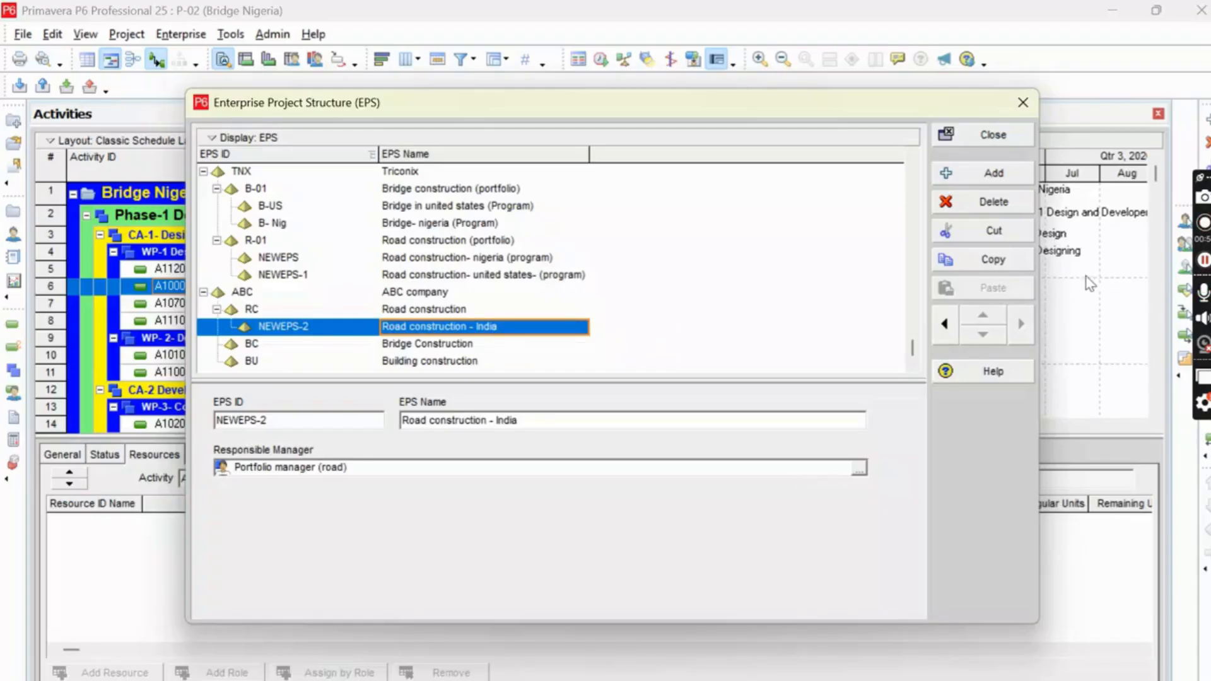
Add a second element under ABC company's Road construction and name it "Road construction -US".
{"action": "left_click", "coordinate": [997, 178]}
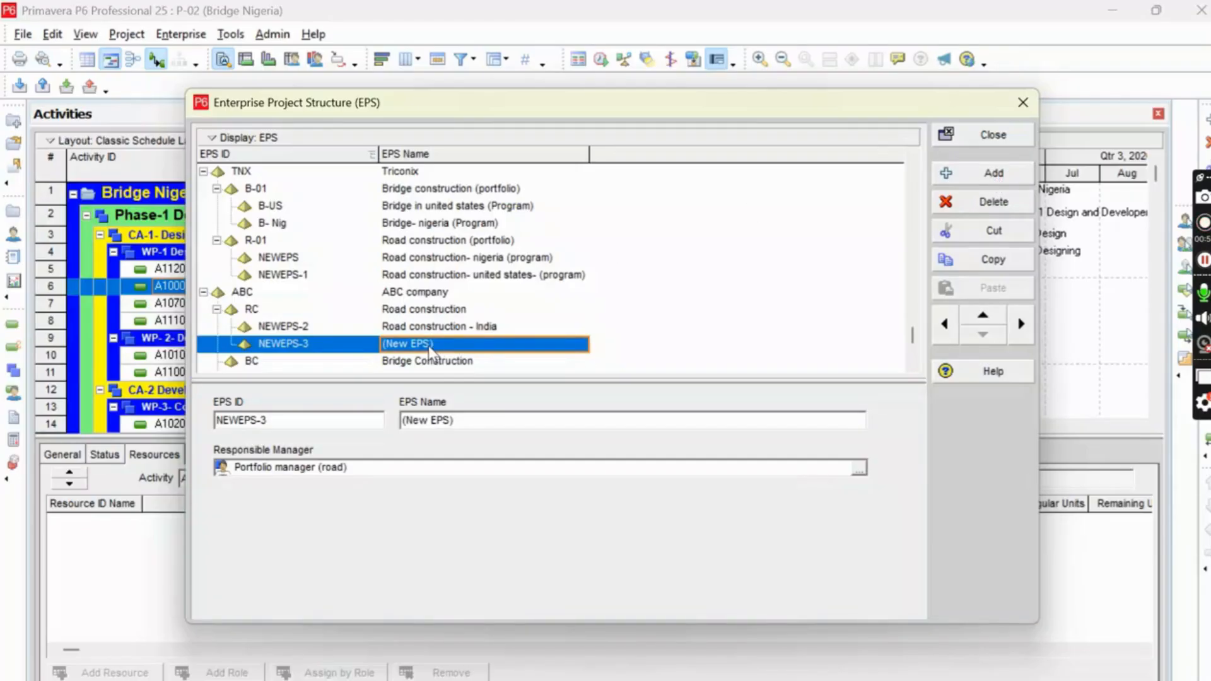
{"action": "scroll", "coordinate": [431, 313], "scroll_direction": "down", "scroll_amount": 1}
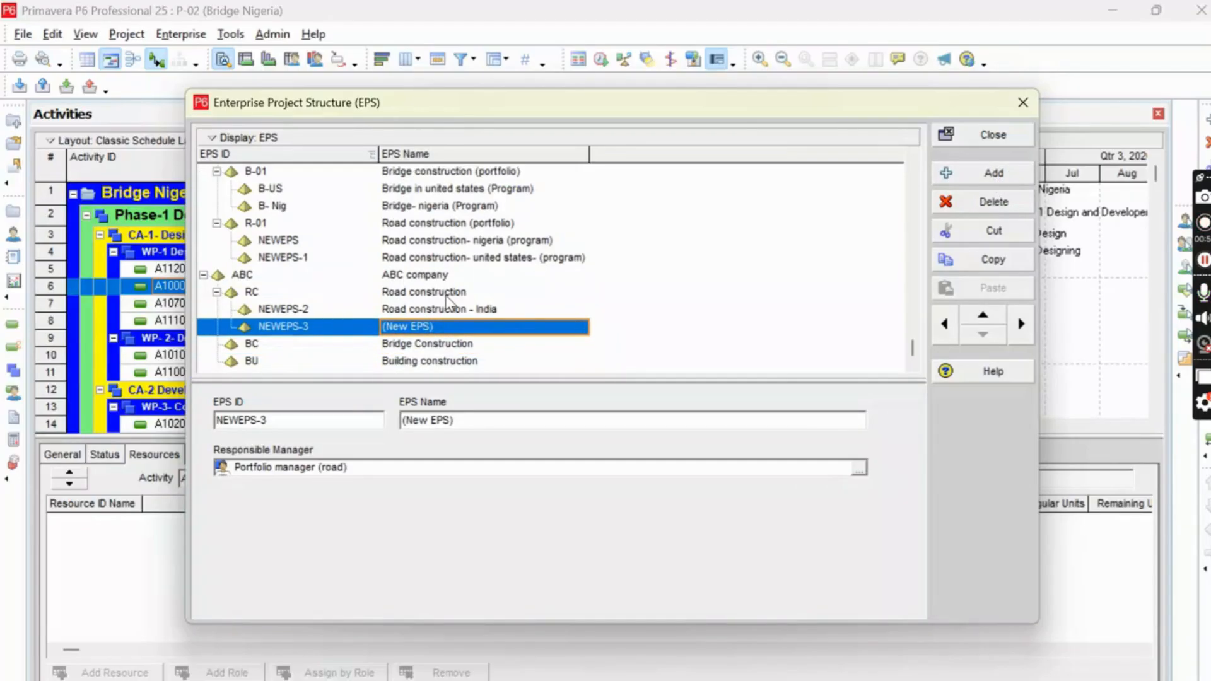
{"action": "left_click", "coordinate": [439, 328]}
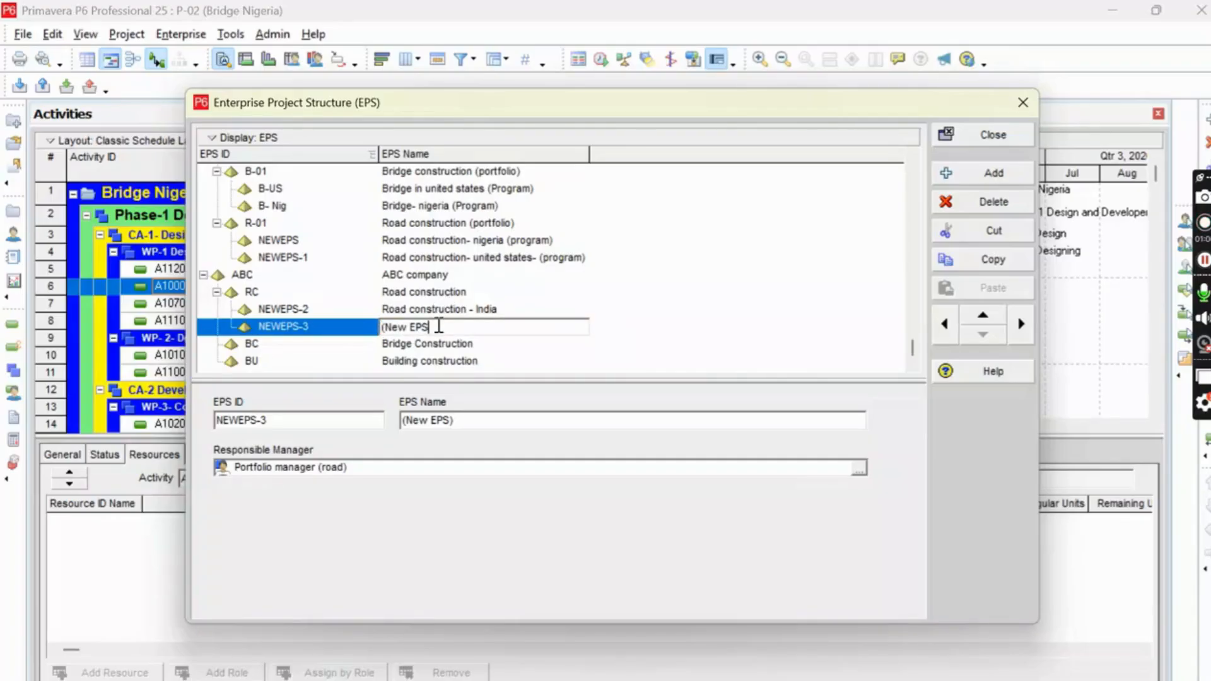
{"action": "key", "text": "BackSpace"}
{"action": "key", "text": "BackSpace"}
{"action": "key", "text": "BackSpace"}
{"action": "key", "text": "BackSpace"}
{"action": "key", "text": "BackSpace"}
{"action": "key", "text": "BackSpace"}
{"action": "key", "text": "BackSpace"}
{"action": "key", "text": "BackSpace"}
{"action": "key", "text": "BackSpace"}
{"action": "type", "text": "road construction -US"}
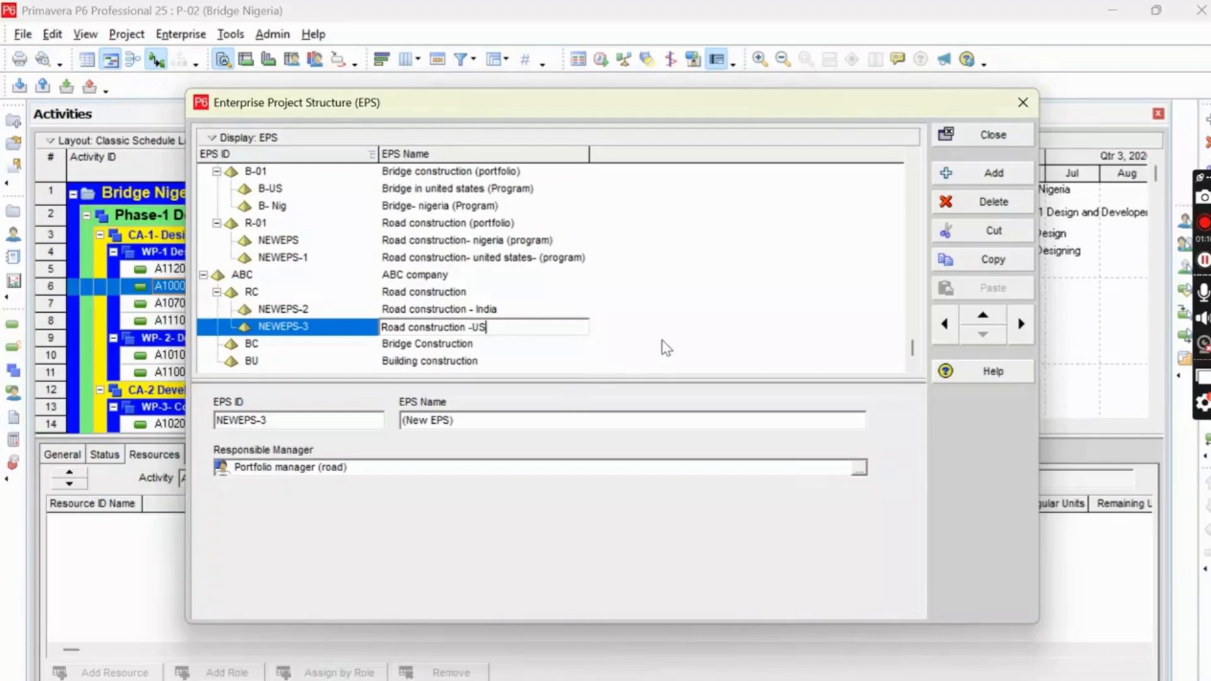
Add a new EPS element, move it up directly below ABC company's Bridge Construction and indent it as its child.
{"action": "left_click", "coordinate": [416, 346]}
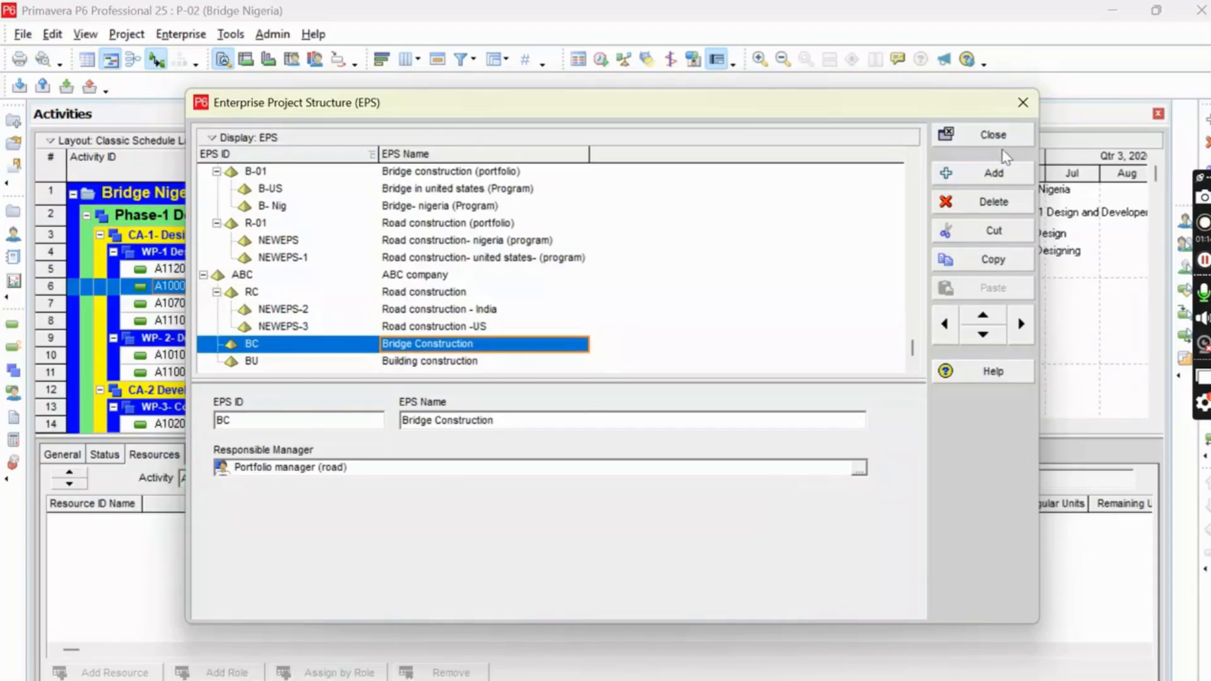
{"action": "left_click", "coordinate": [1000, 178]}
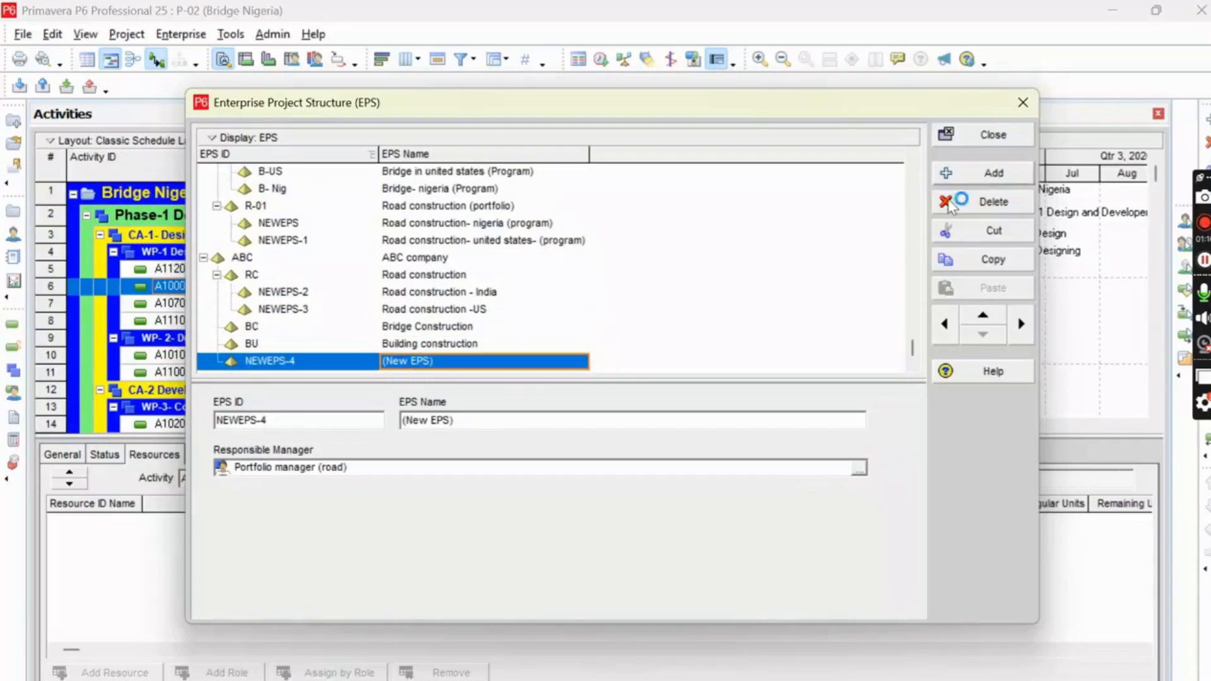
{"action": "left_click", "coordinate": [983, 317]}
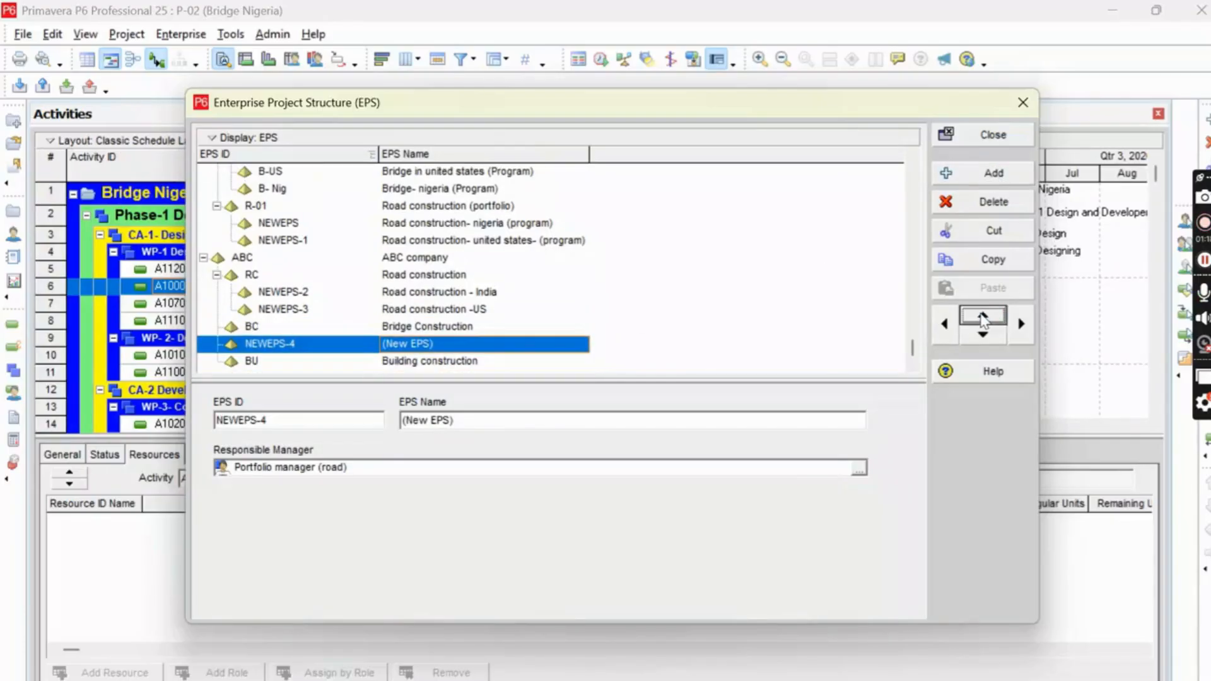
{"action": "left_click", "coordinate": [1022, 324]}
Name the new child element under Bridge Construction "Bridge Construction- India".
{"action": "left_click", "coordinate": [465, 348]}
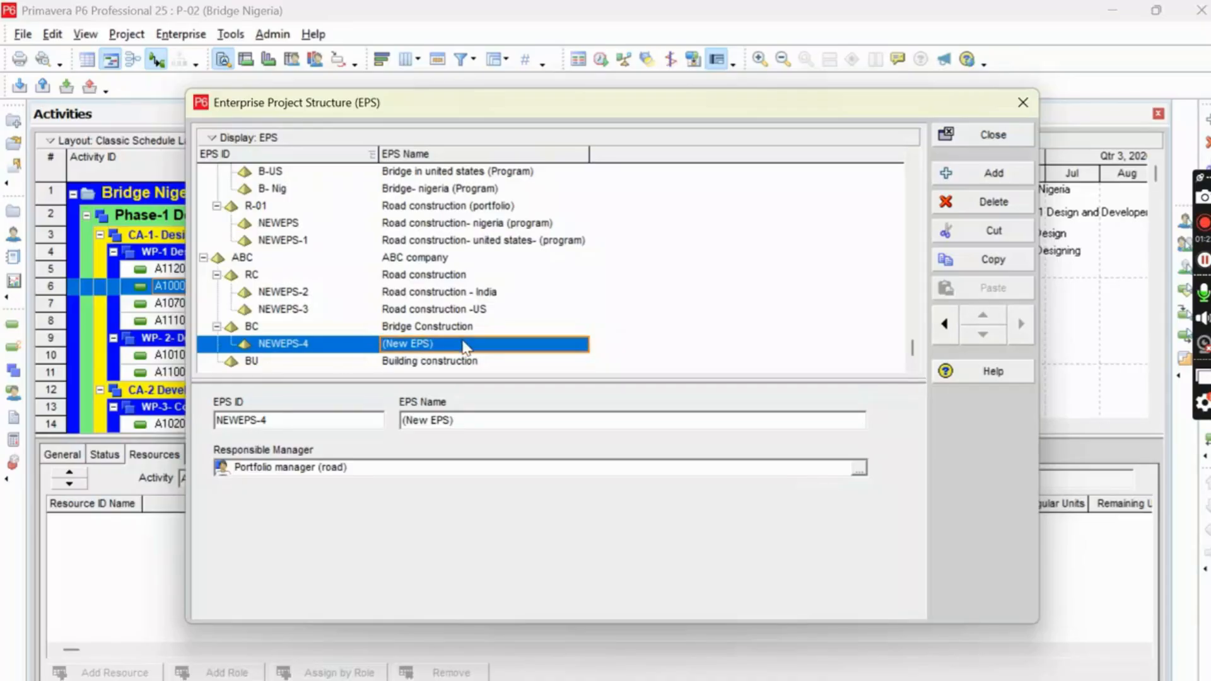
{"action": "left_click", "coordinate": [465, 345]}
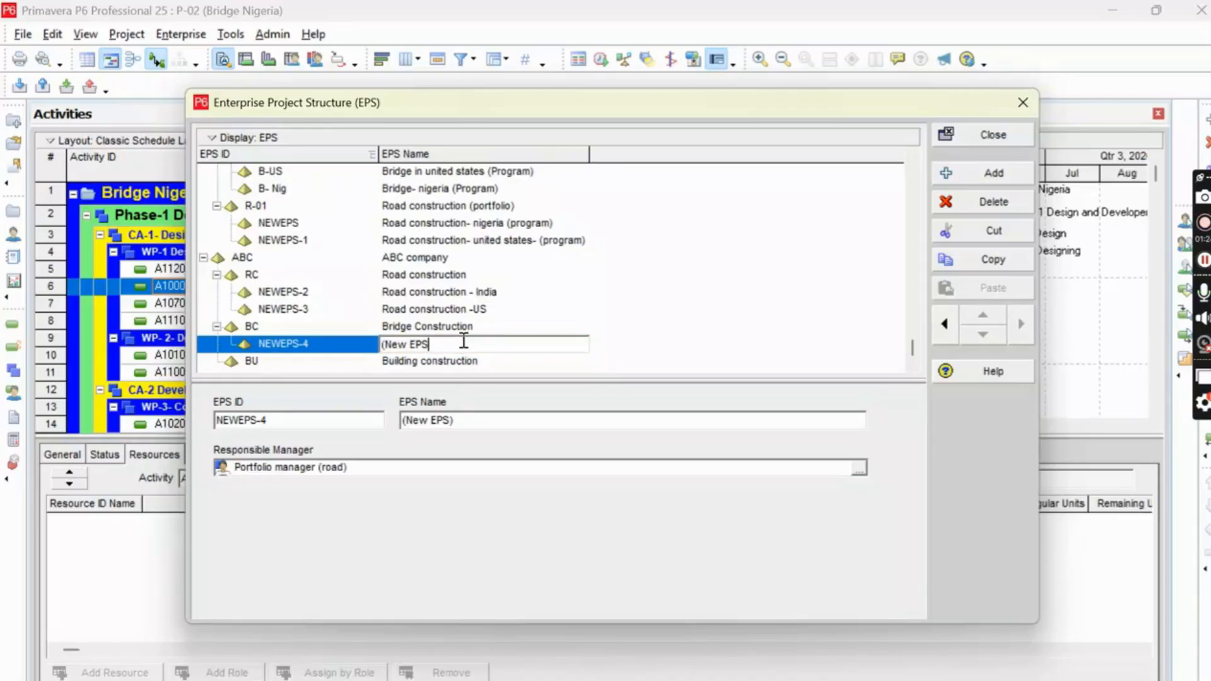
{"action": "key", "text": "BackSpace"}
{"action": "key", "text": "BackSpace"}
{"action": "key", "text": "BackSpace"}
{"action": "key", "text": "BackSpace"}
{"action": "key", "text": "BackSpace"}
{"action": "key", "text": "BackSpace"}
{"action": "key", "text": "BackSpace"}
{"action": "key", "text": "BackSpace"}
{"action": "type", "text": "Bridge Construction-"}
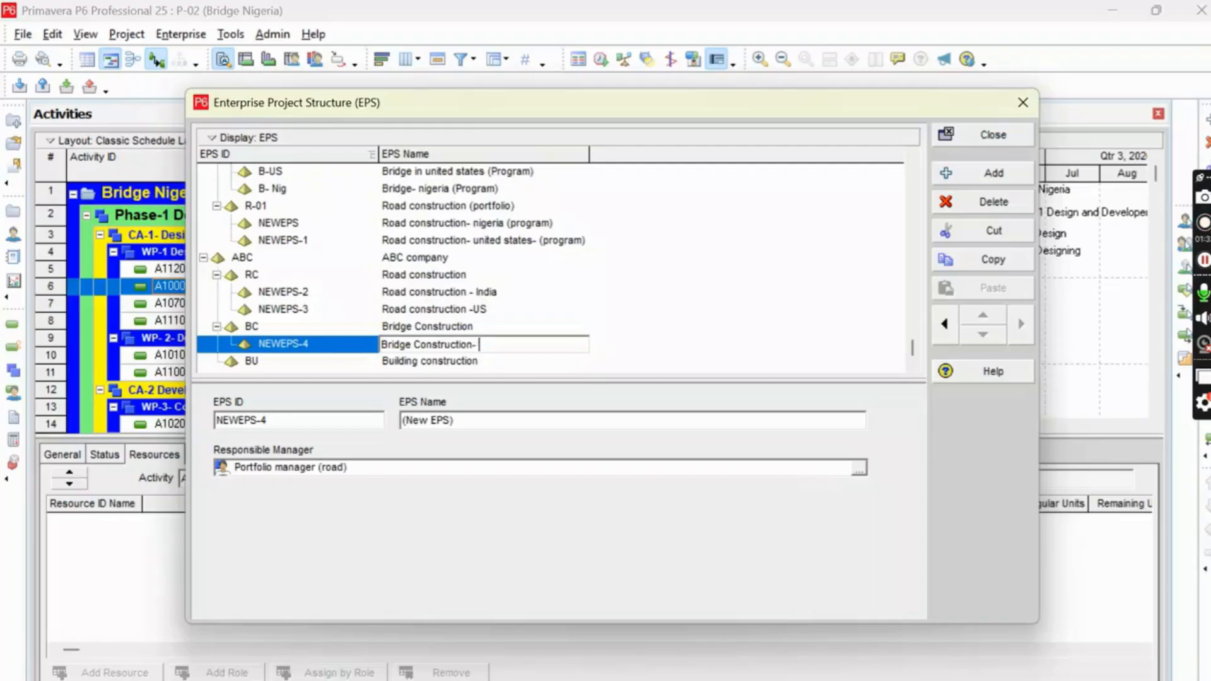
{"action": "type", "text": " India"}
{"action": "key", "text": "Return"}
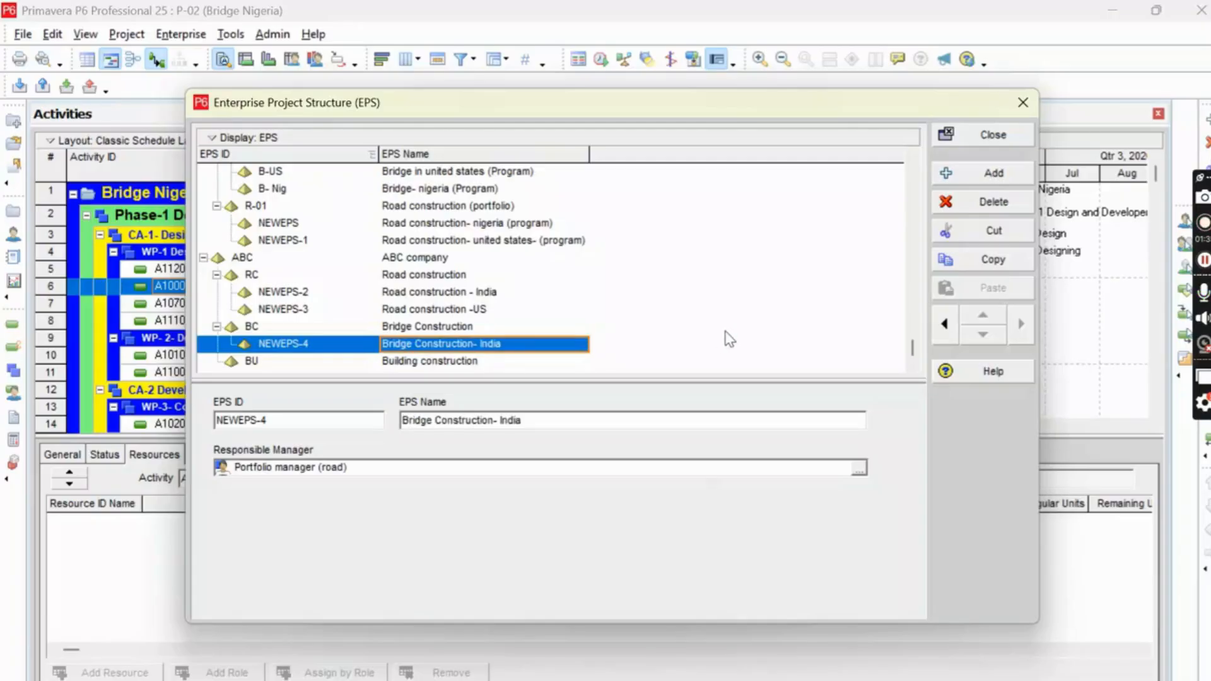
Add a second element under ABC company's Bridge Construction and name it "Bridge construction- US".
{"action": "left_click", "coordinate": [984, 174]}
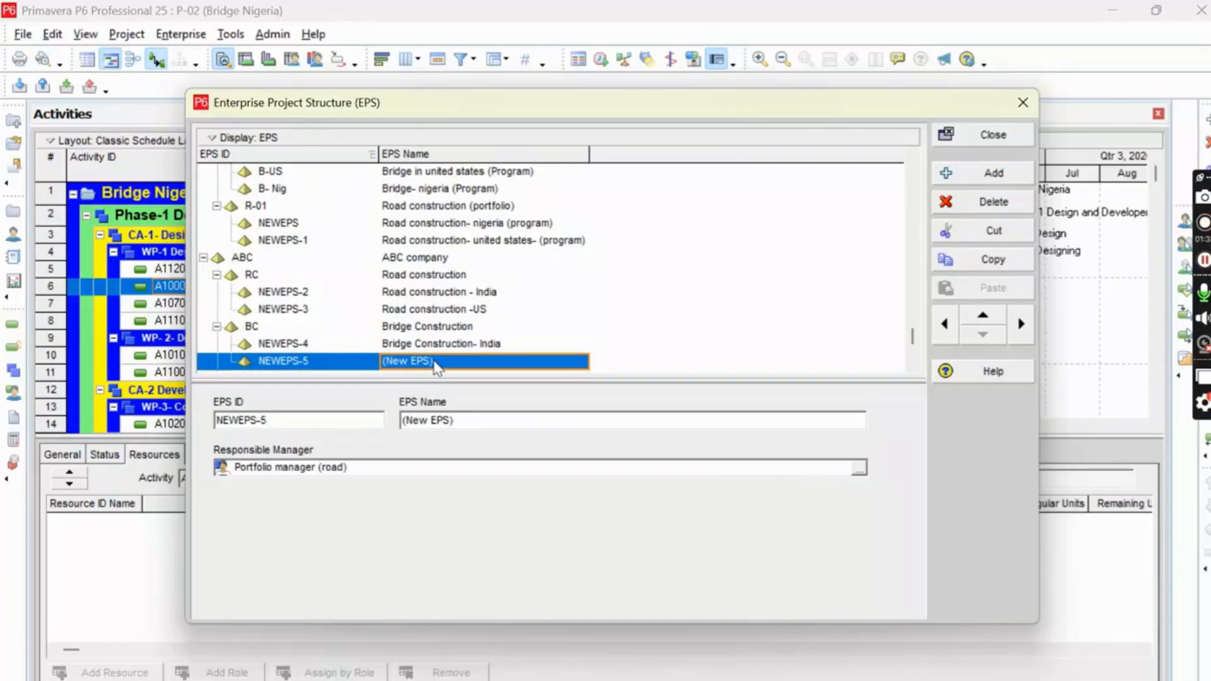
{"action": "left_click", "coordinate": [435, 363]}
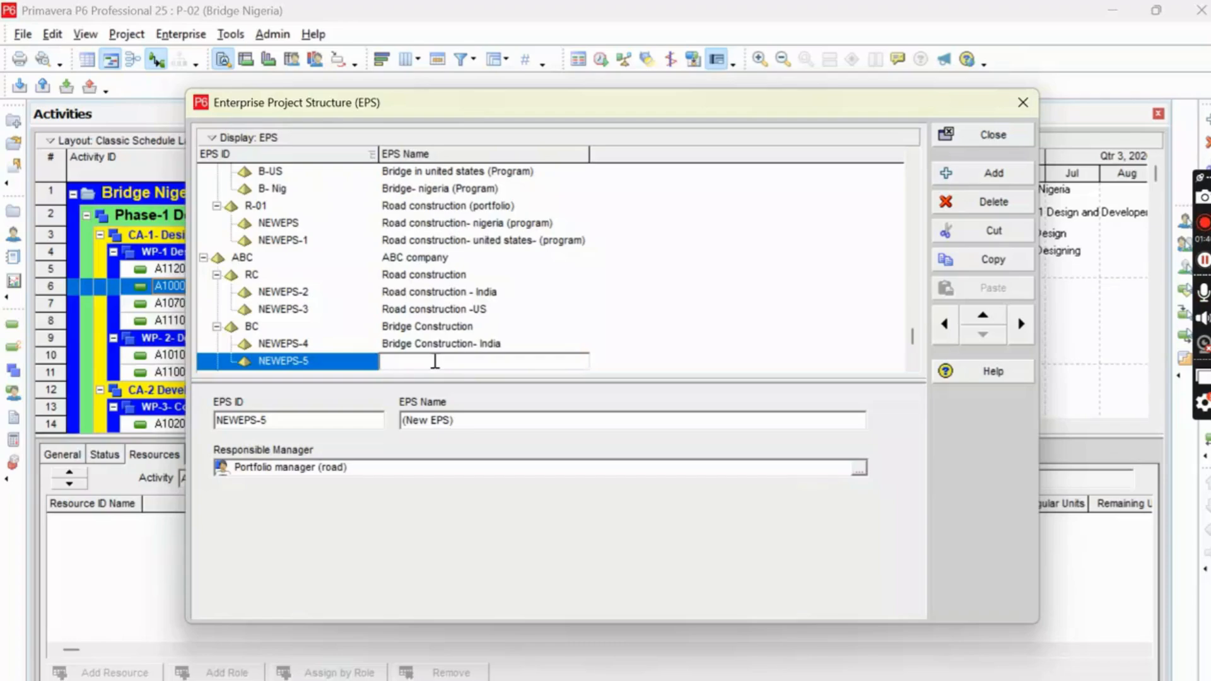
{"action": "type", "text": "Bridge construction- US"}
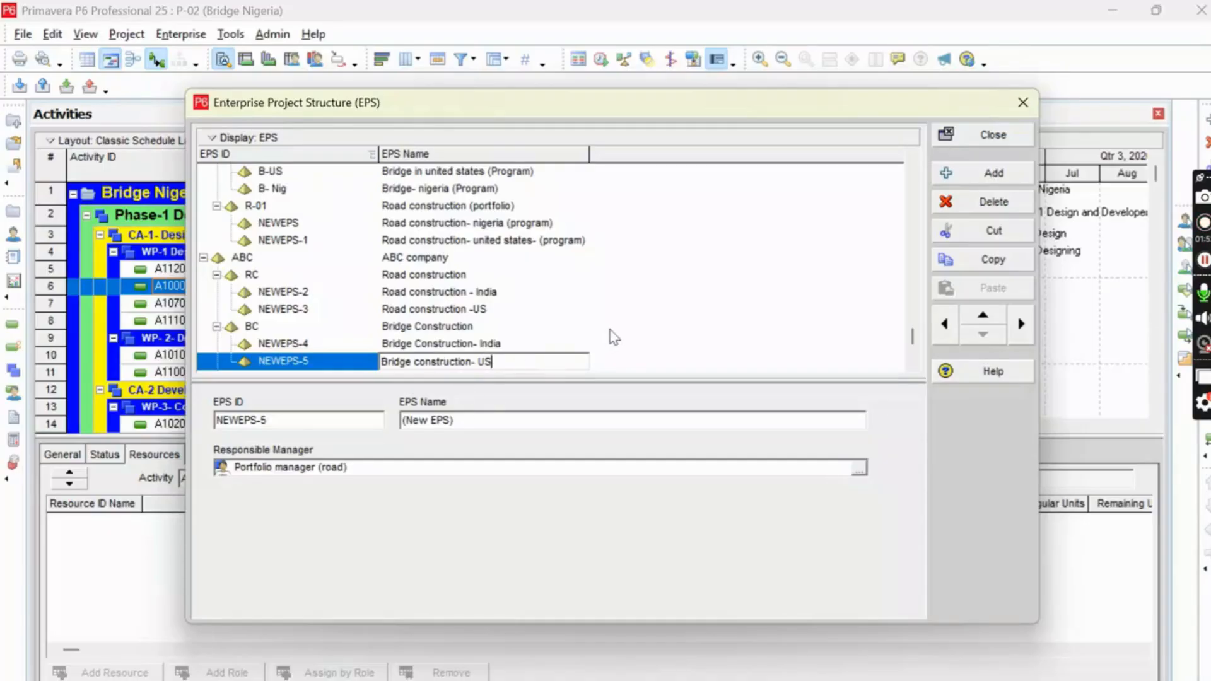
{"action": "left_click", "coordinate": [625, 357]}
Set the EPS ID of the Road construction - India element to RC-I.
{"action": "scroll", "coordinate": [472, 327], "scroll_direction": "down", "scroll_amount": 1}
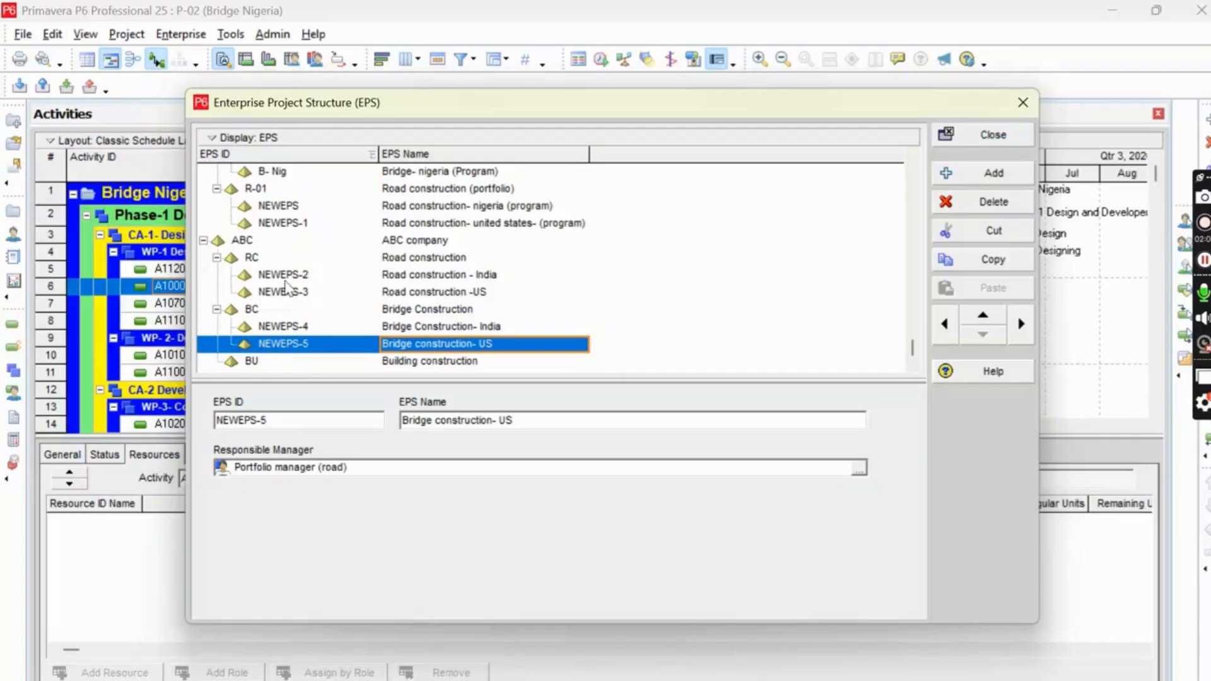
{"action": "left_click", "coordinate": [287, 278]}
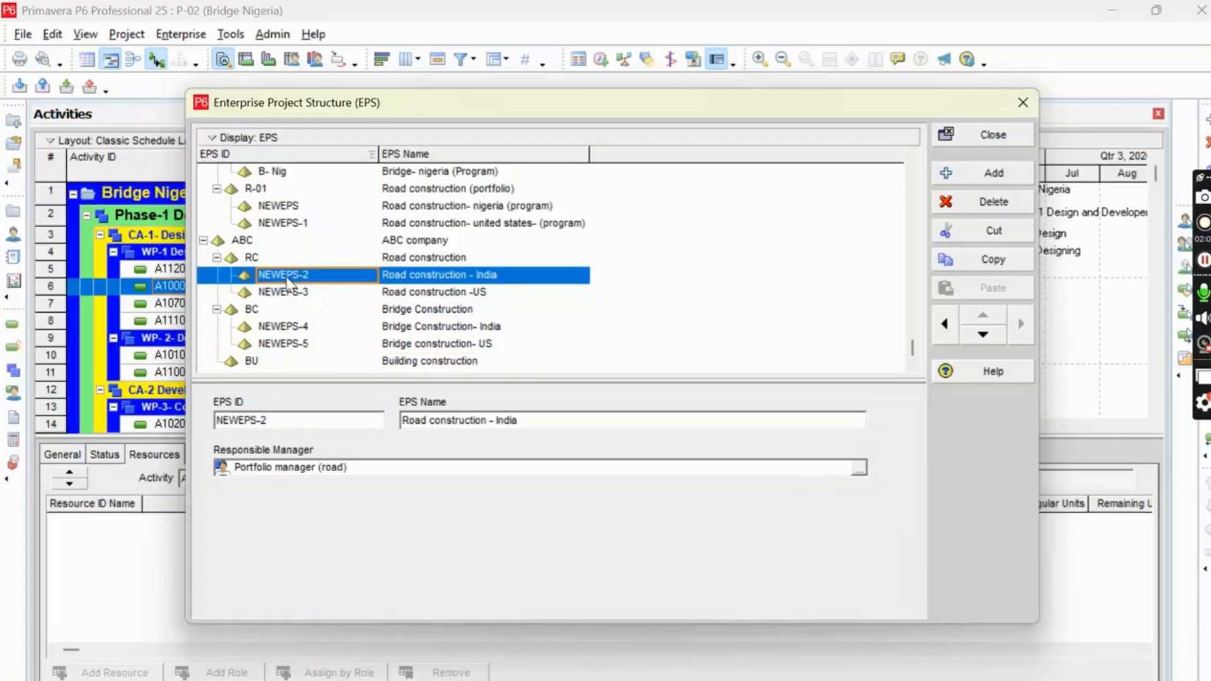
{"action": "left_click", "coordinate": [287, 278]}
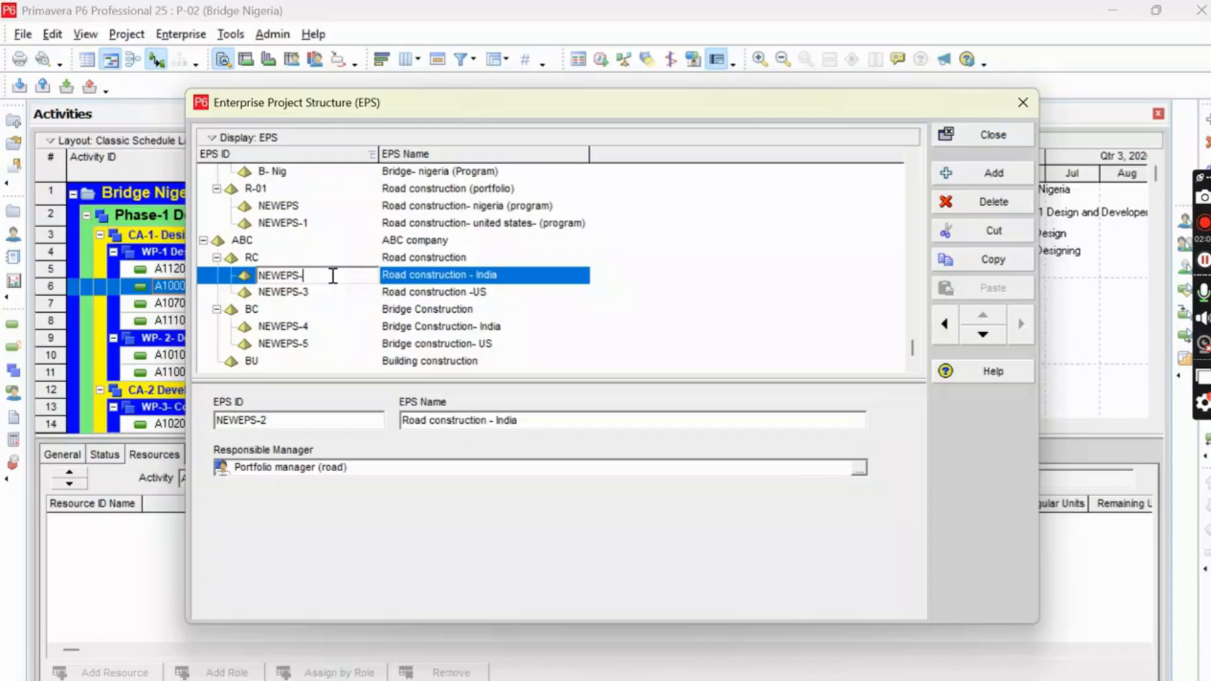
{"action": "key", "text": "BackSpace"}
{"action": "key", "text": "BackSpace"}
{"action": "key", "text": "BackSpace"}
{"action": "key", "text": "BackSpace"}
{"action": "key", "text": "BackSpace"}
{"action": "key", "text": "BackSpace"}
{"action": "key", "text": "BackSpace"}
{"action": "type", "text": "C"}
{"action": "type", "text": "C"}
Set the EPS ID of the Road construction -US element to "RC- US".
{"action": "left_click", "coordinate": [299, 303]}
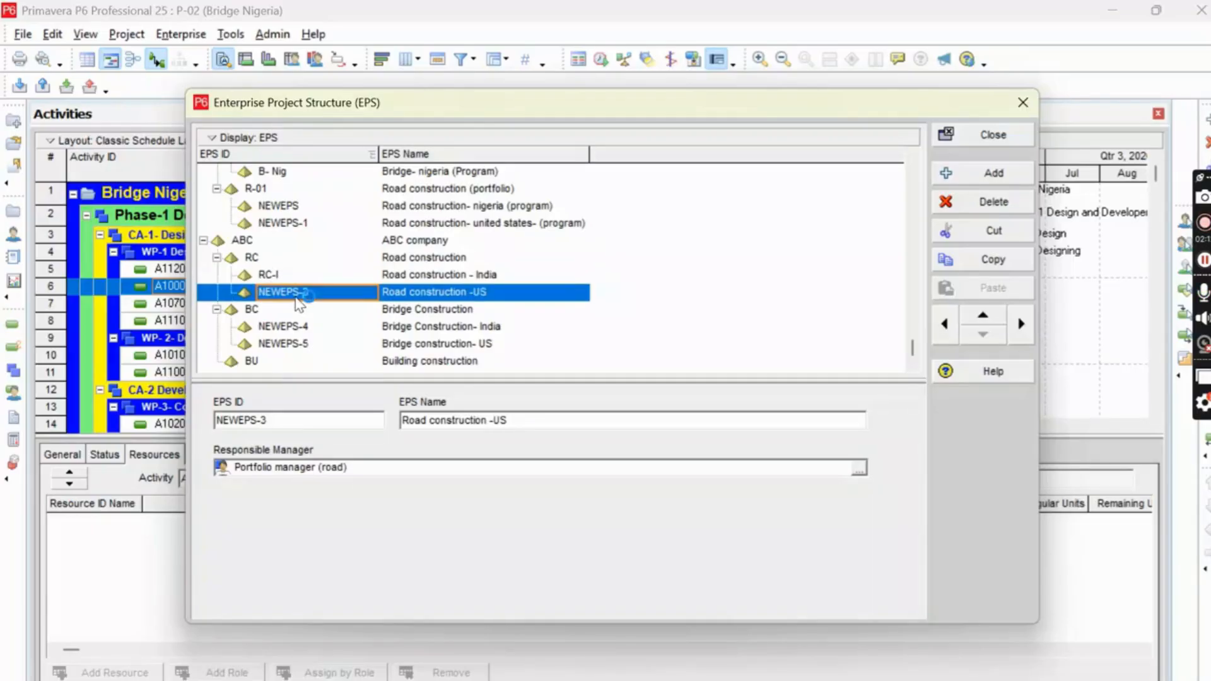
{"action": "left_click", "coordinate": [298, 297]}
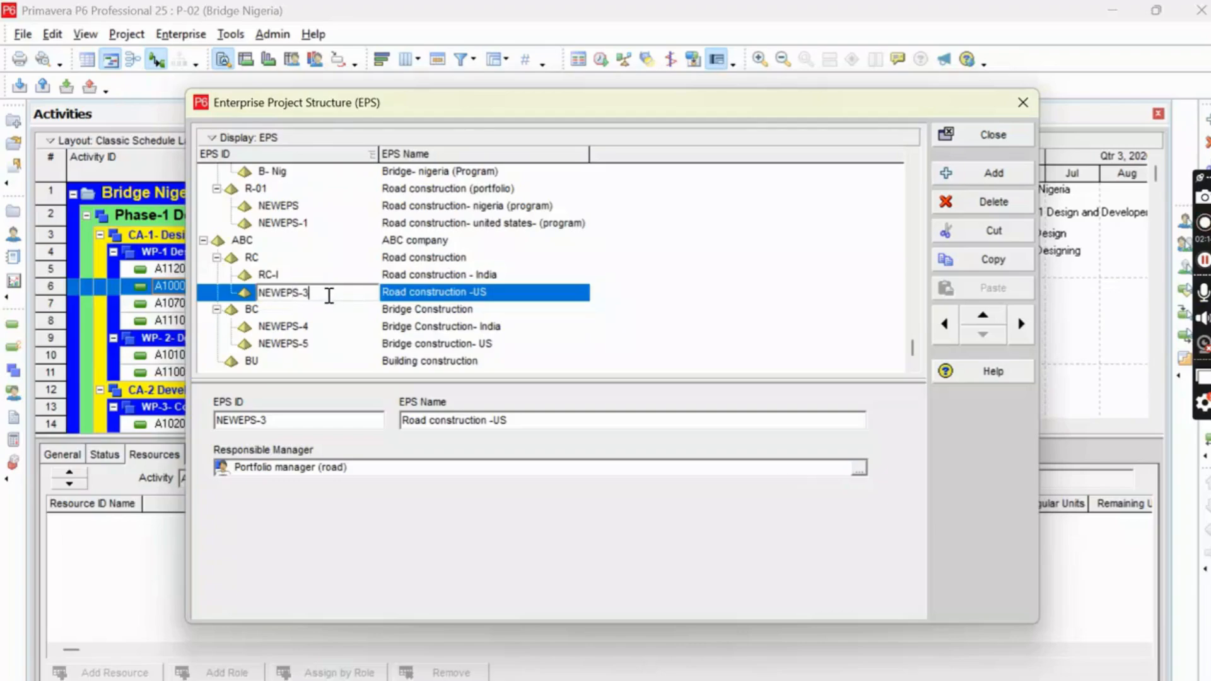
{"action": "key", "text": "BackSpace"}
{"action": "key", "text": "BackSpace"}
{"action": "key", "text": "BackSpace"}
{"action": "key", "text": "BackSpace"}
{"action": "key", "text": "BackSpace"}
{"action": "key", "text": "BackSpace"}
{"action": "key", "text": "BackSpace"}
{"action": "type", "text": "RC- US"}
Set the EPS ID of the Bridge Construction- India element to BC-India.
{"action": "left_click", "coordinate": [309, 328]}
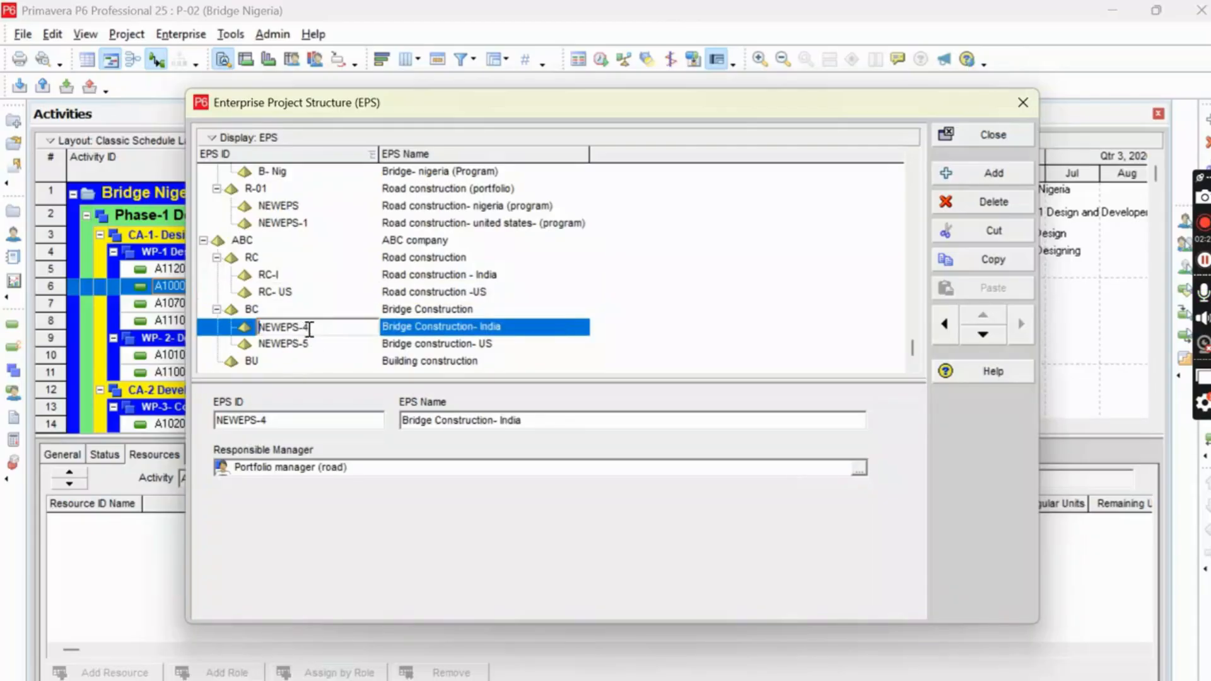
{"action": "key", "text": "BackSpace"}
{"action": "key", "text": "BackSpace"}
{"action": "key", "text": "BackSpace"}
{"action": "key", "text": "BackSpace"}
{"action": "key", "text": "BackSpace"}
{"action": "key", "text": "BackSpace"}
{"action": "key", "text": "BackSpace"}
{"action": "type", "text": "BC-India"}
Set the EPS ID of the Bridge construction- US element to BC-US.
{"action": "left_click", "coordinate": [298, 348]}
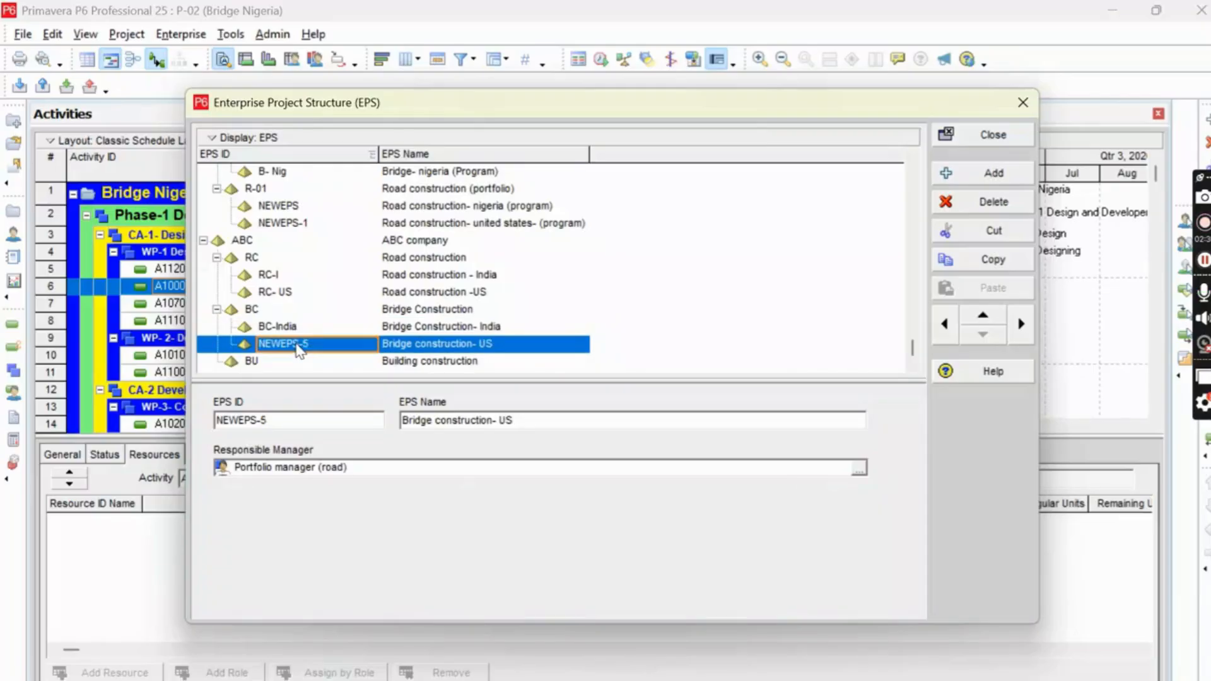
{"action": "left_click", "coordinate": [296, 345]}
{"action": "key", "text": "BackSpace"}
{"action": "key", "text": "BackSpace"}
{"action": "key", "text": "BackSpace"}
{"action": "key", "text": "BackSpace"}
{"action": "key", "text": "BackSpace"}
{"action": "key", "text": "BackSpace"}
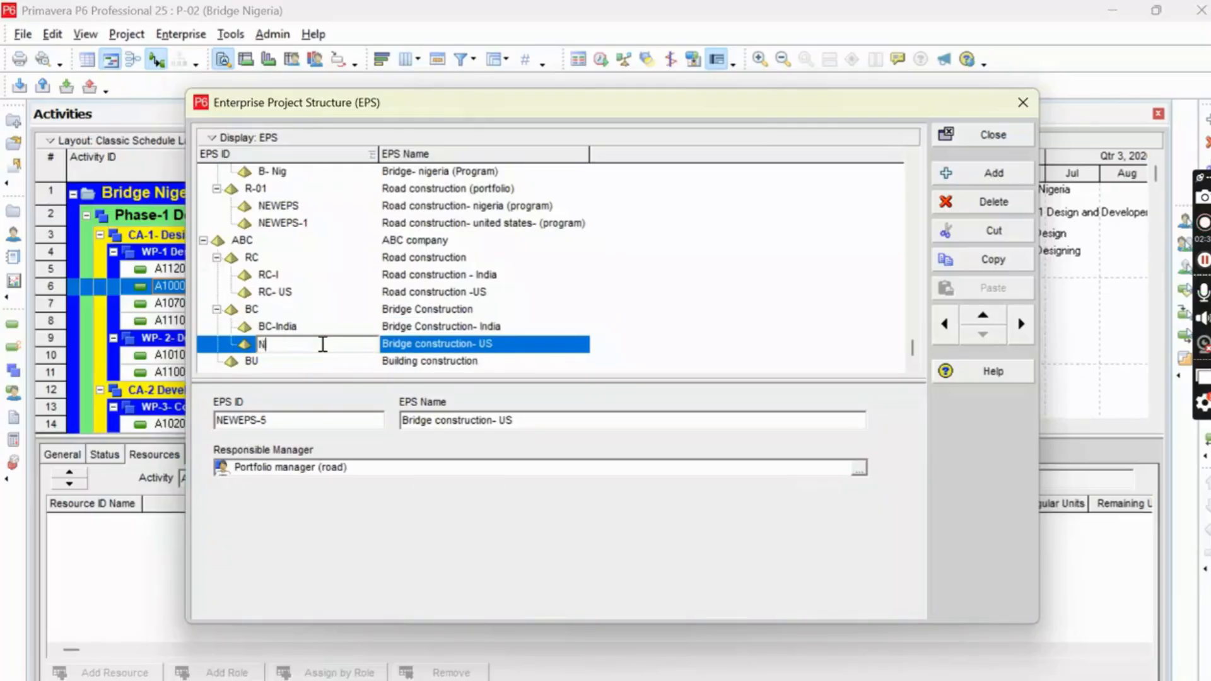
{"action": "type", "text": "BC-US"}
{"action": "left_click", "coordinate": [705, 346]}
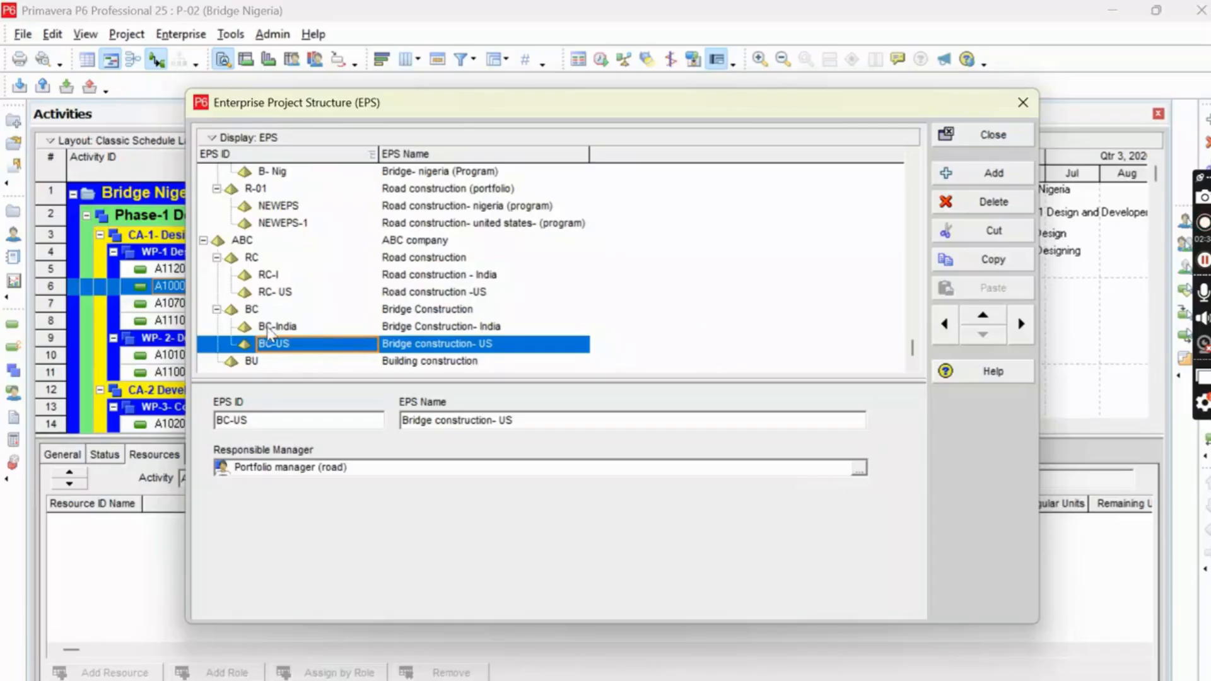
Add a new EPS element below ABC company's Building construction and indent it as its child.
{"action": "left_click", "coordinate": [251, 365]}
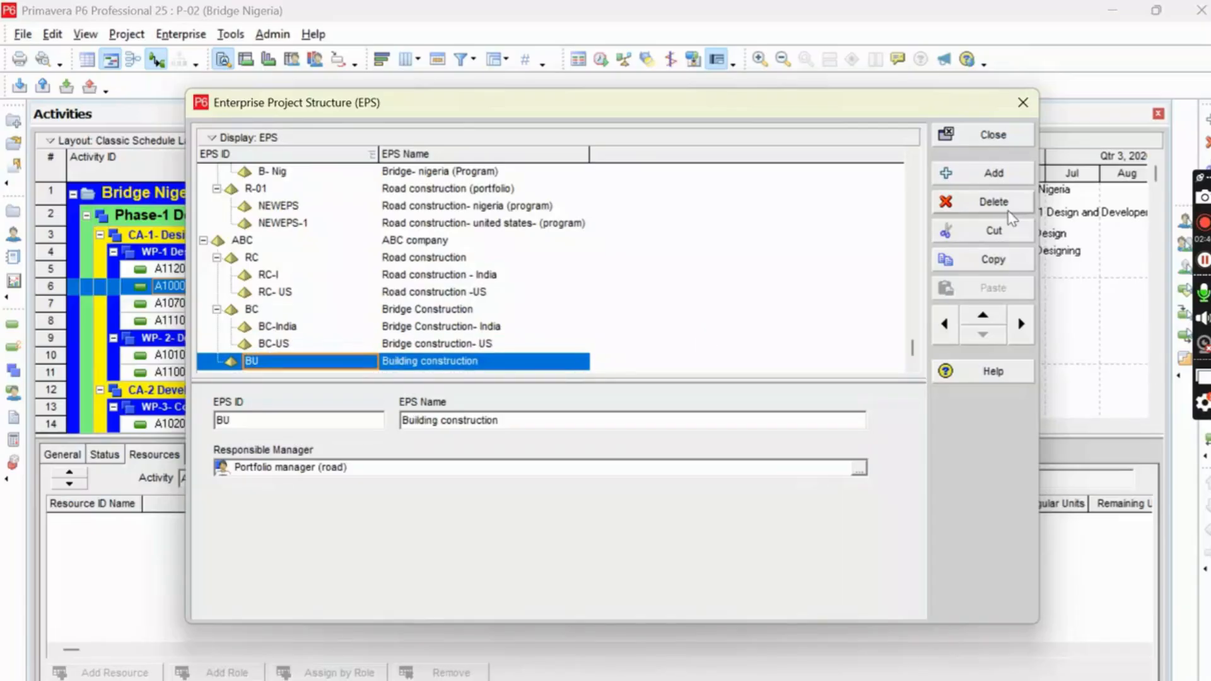
{"action": "left_click", "coordinate": [981, 180]}
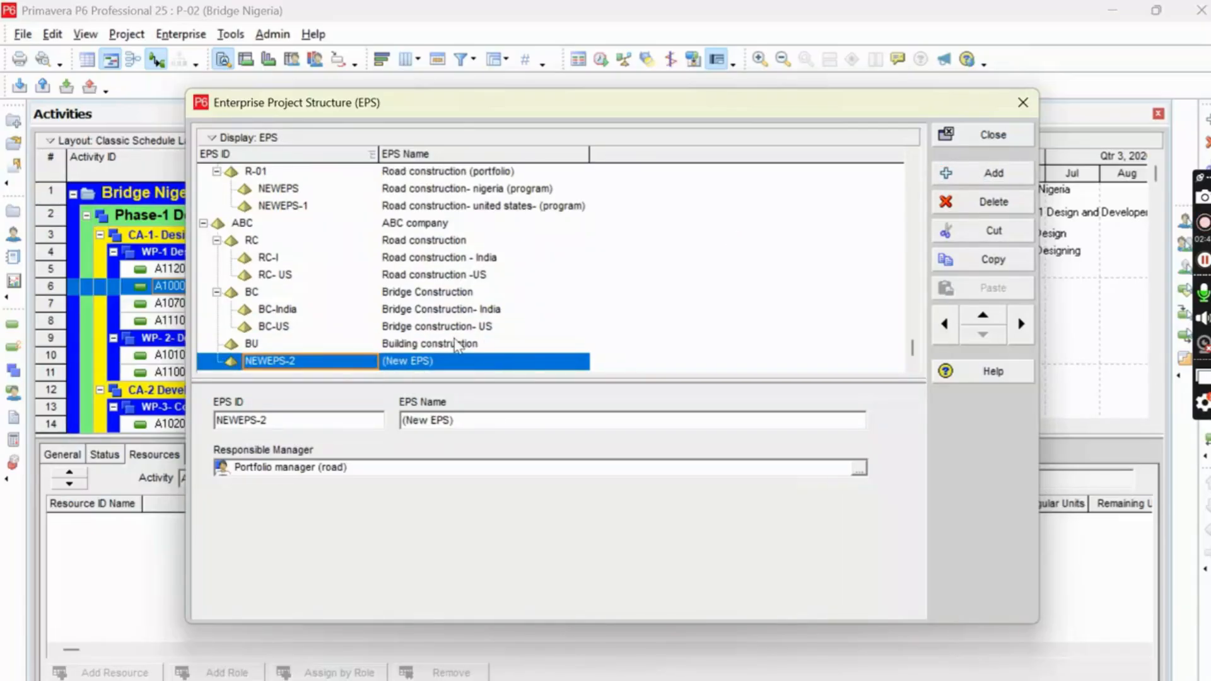
{"action": "left_click", "coordinate": [1021, 324]}
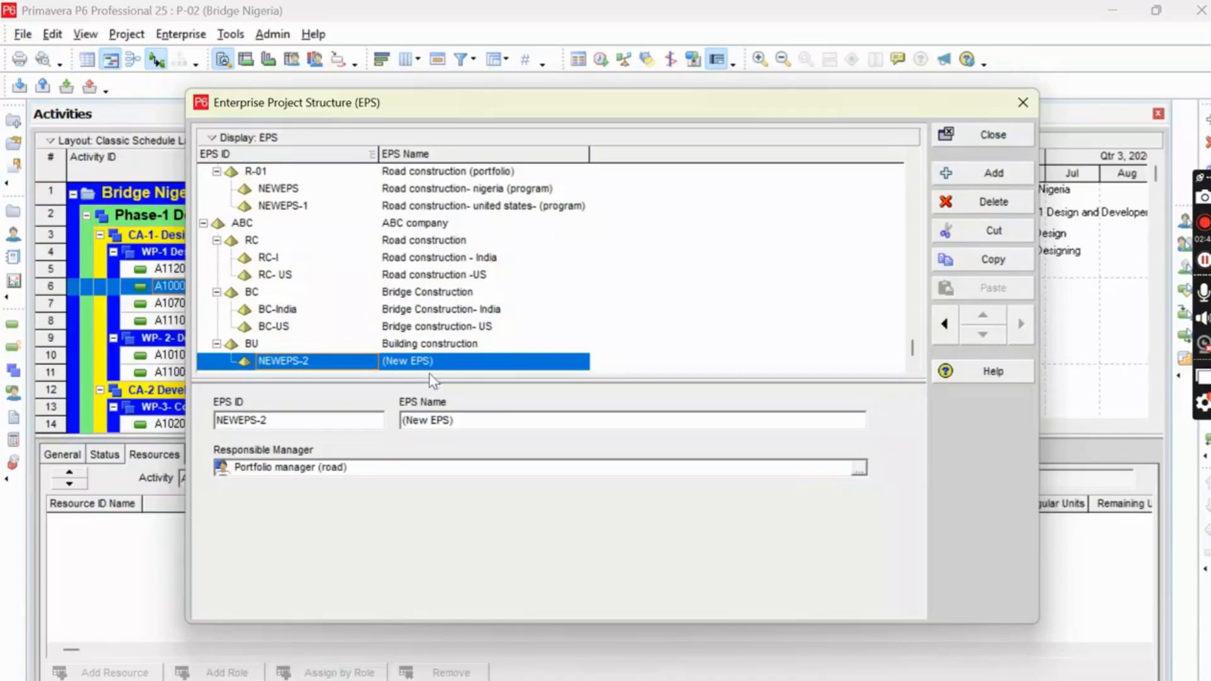
Name the new child element under Building construction "Building Construction -Indian".
{"action": "left_click", "coordinate": [445, 363]}
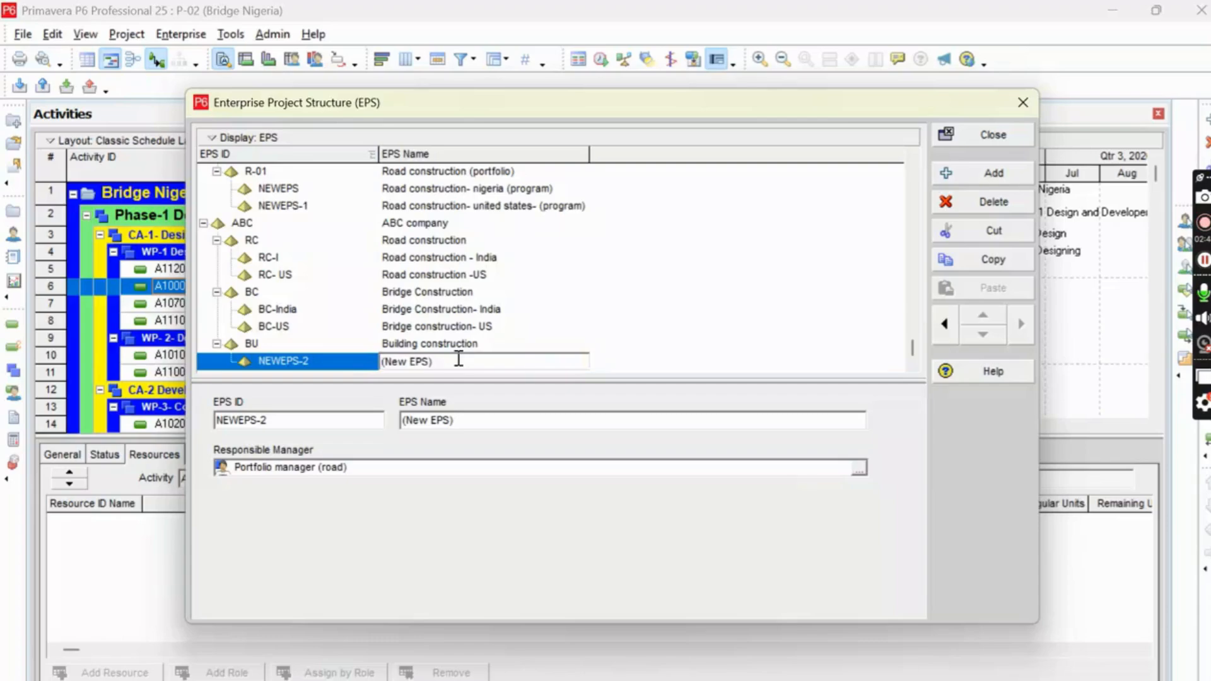
{"action": "key", "text": "BackSpace"}
{"action": "key", "text": "BackSpace"}
{"action": "key", "text": "BackSpace"}
{"action": "key", "text": "BackSpace"}
{"action": "key", "text": "BackSpace"}
{"action": "key", "text": "BackSpace"}
{"action": "key", "text": "BackSpace"}
{"action": "key", "text": "BackSpace"}
{"action": "key", "text": "BackSpace"}
{"action": "type", "text": "Building Construction -"}
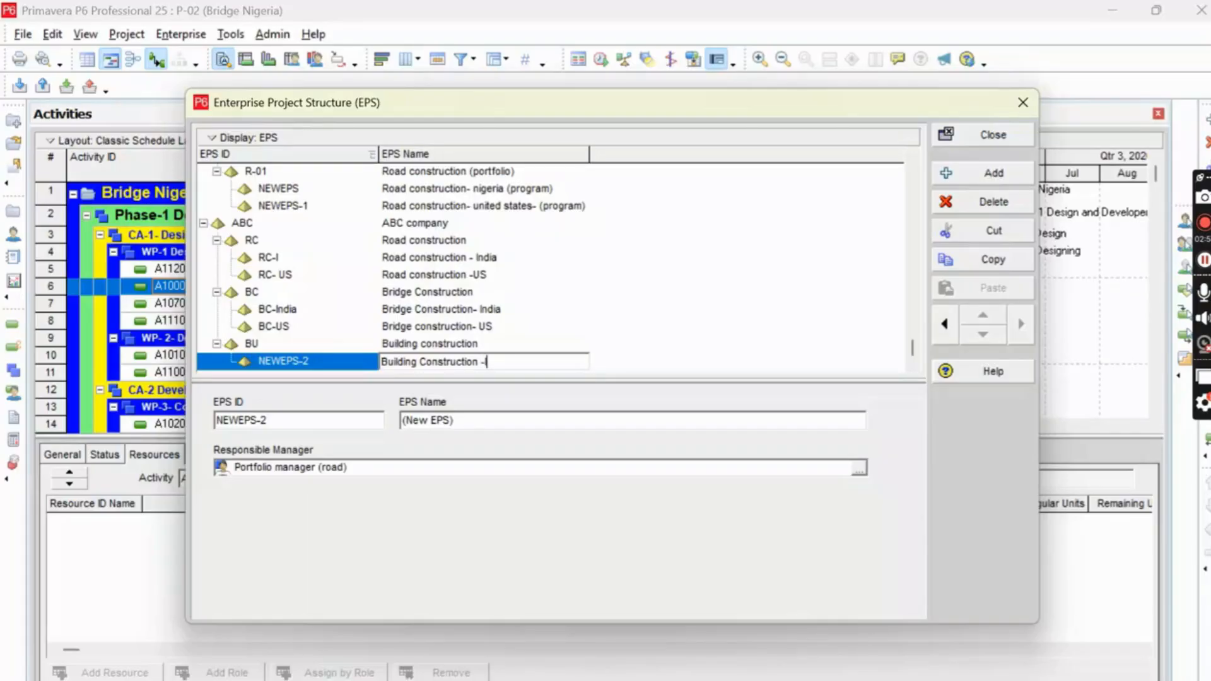
{"action": "type", "text": "Indian"}
Set the EPS ID of the Building Construction -Indian element to "BU- India".
{"action": "left_click", "coordinate": [297, 364]}
{"action": "left_click", "coordinate": [297, 365]}
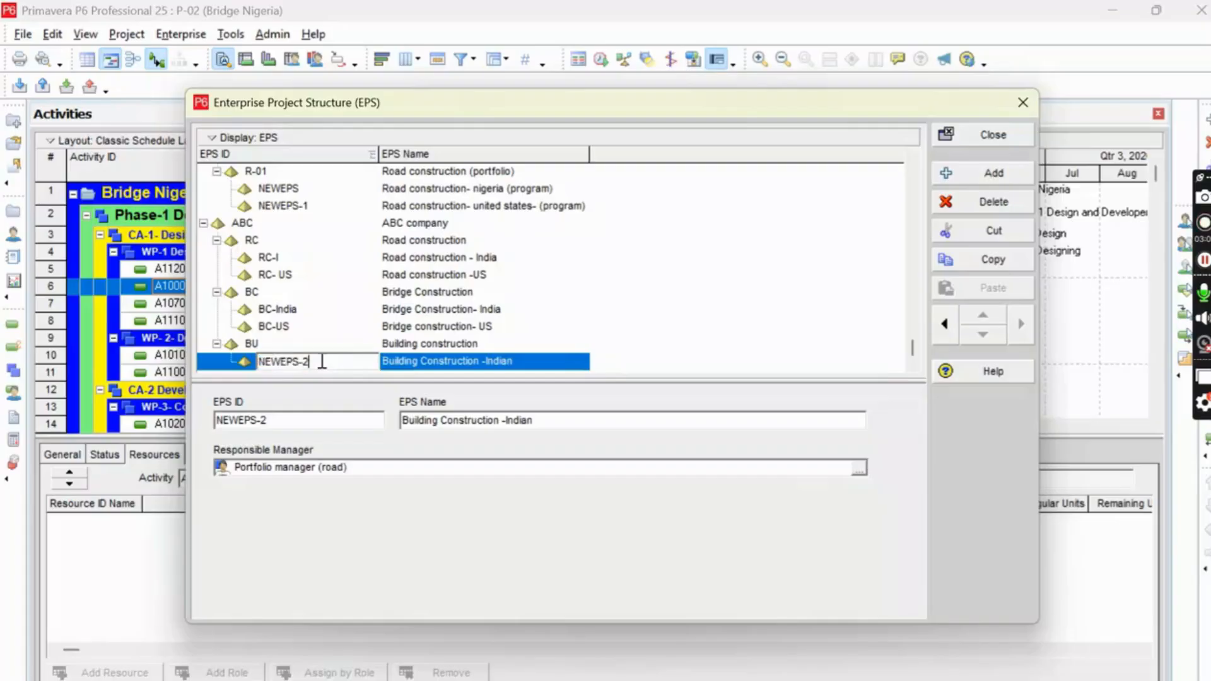
{"action": "key", "text": "BackSpace"}
{"action": "key", "text": "BackSpace"}
{"action": "key", "text": "BackSpace"}
{"action": "key", "text": "BackSpace"}
{"action": "key", "text": "BackSpace"}
{"action": "key", "text": "BackSpace"}
{"action": "type", "text": "BU- India"}
{"action": "key", "text": "Return"}
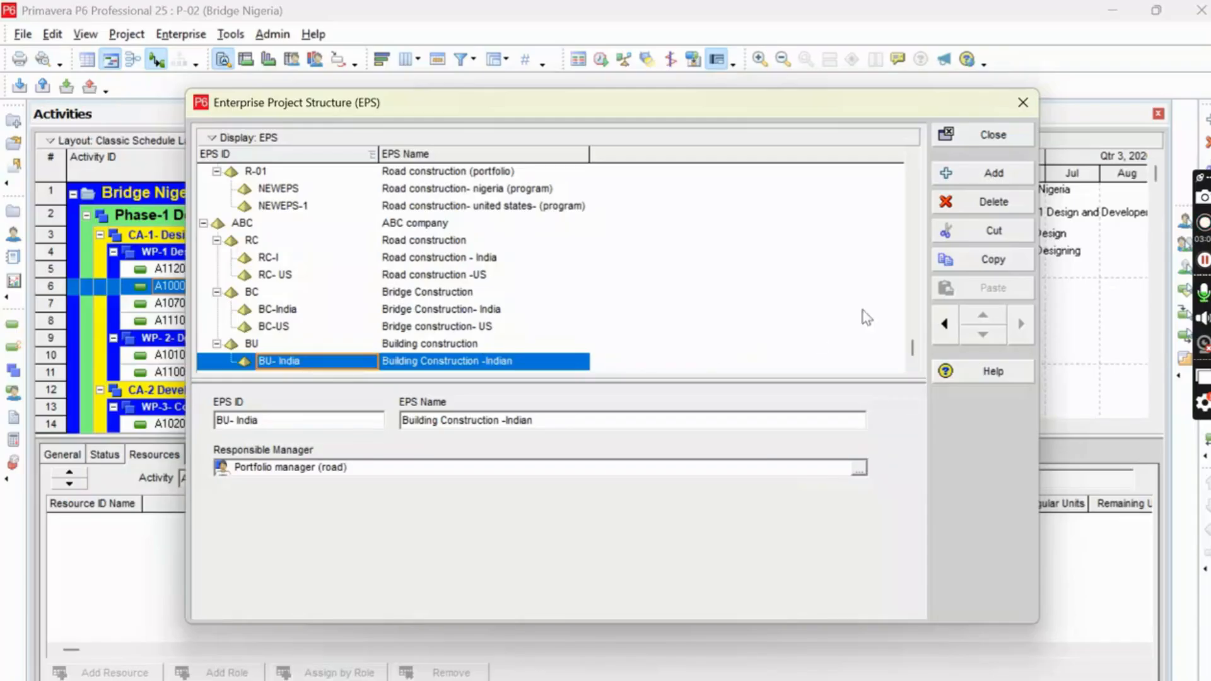
Add a second element under Building construction with the EPS ID "BU- US" and open its name for editing.
{"action": "left_click", "coordinate": [991, 173]}
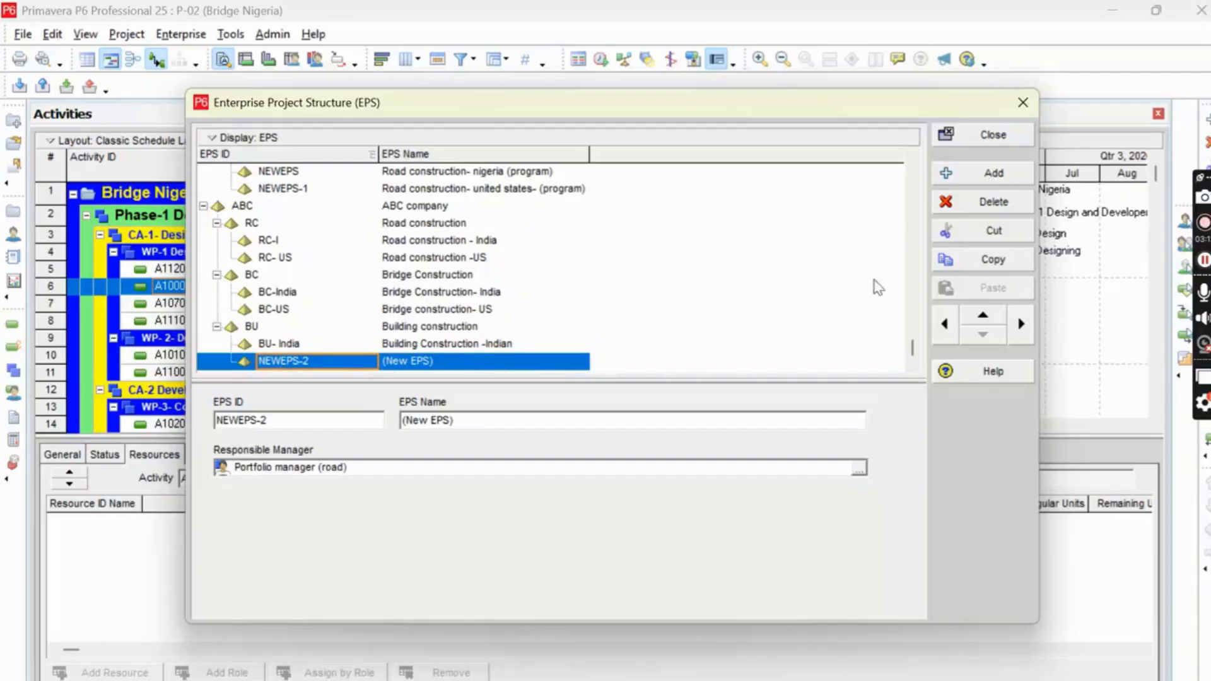
{"action": "left_click", "coordinate": [312, 362]}
{"action": "key", "text": "BackSpace"}
{"action": "key", "text": "BackSpace"}
{"action": "key", "text": "BackSpace"}
{"action": "key", "text": "BackSpace"}
{"action": "key", "text": "BackSpace"}
{"action": "key", "text": "BackSpace"}
{"action": "key", "text": "BackSpace"}
{"action": "key", "text": "BackSpace"}
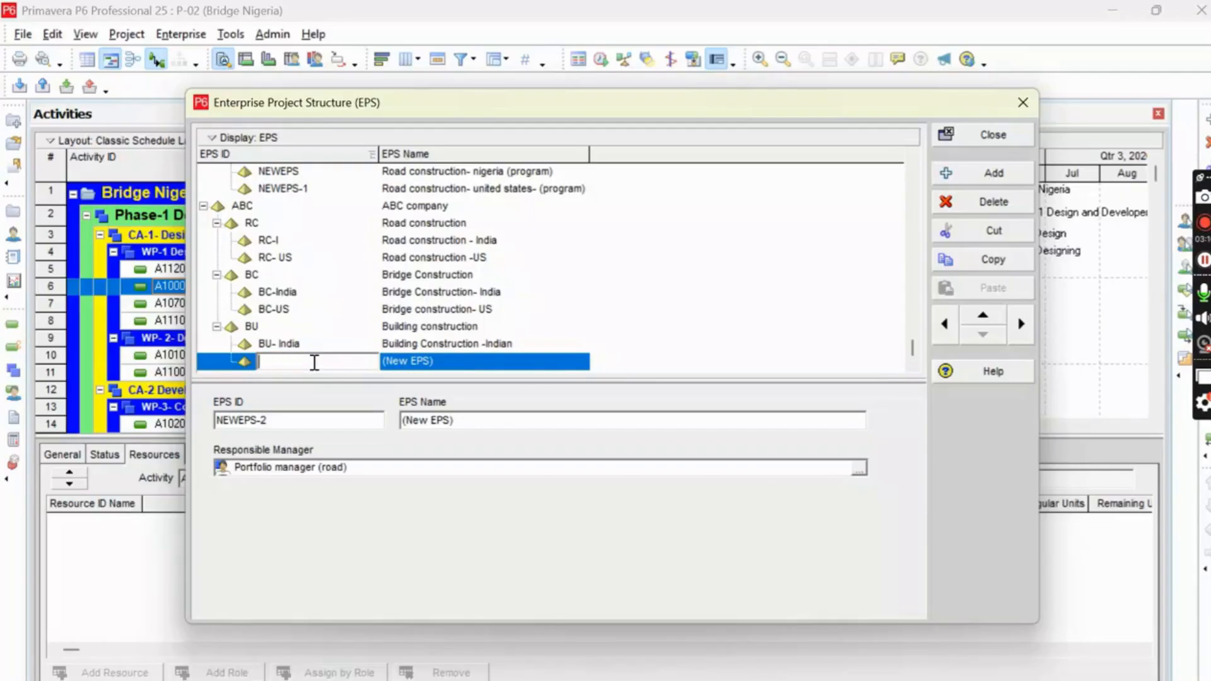
{"action": "type", "text": "BU- US"}
{"action": "left_click", "coordinate": [434, 361]}
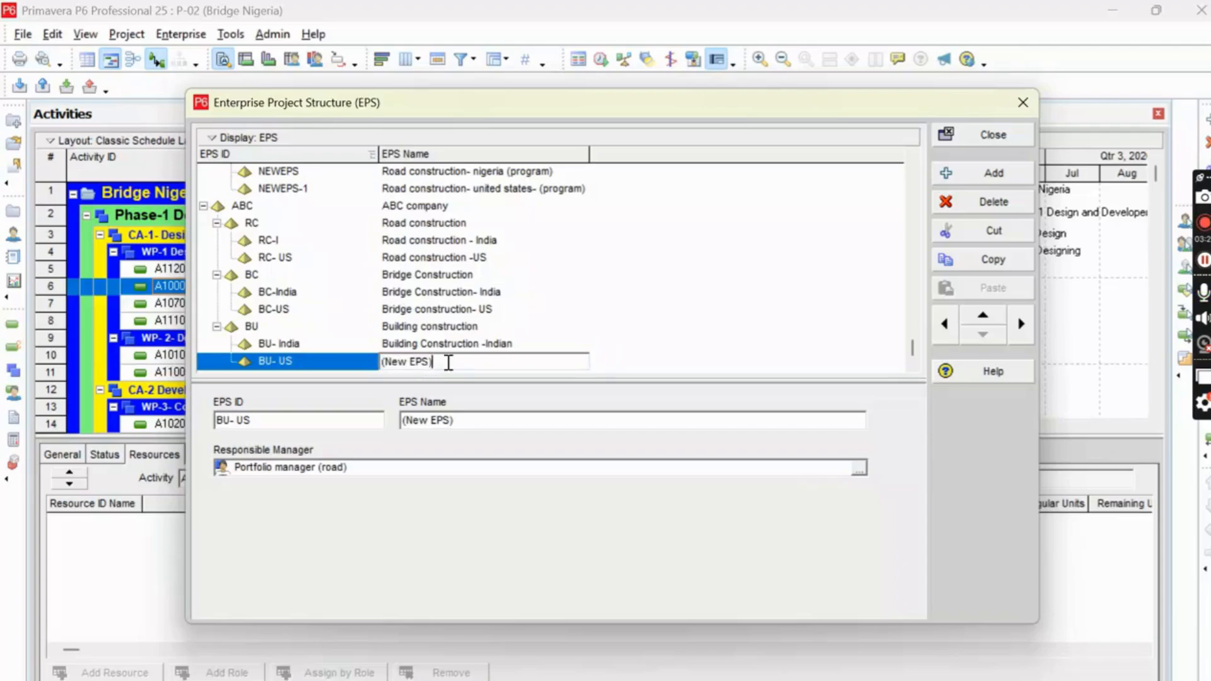
Name the BU- US element under Building construction "Building construction- US".
{"action": "key", "text": "BackSpace"}
{"action": "key", "text": "BackSpace"}
{"action": "key", "text": "BackSpace"}
{"action": "key", "text": "BackSpace"}
{"action": "key", "text": "BackSpace"}
{"action": "key", "text": "BackSpace"}
{"action": "key", "text": "BackSpace"}
{"action": "key", "text": "BackSpace"}
{"action": "type", "text": "Building construction- U"}
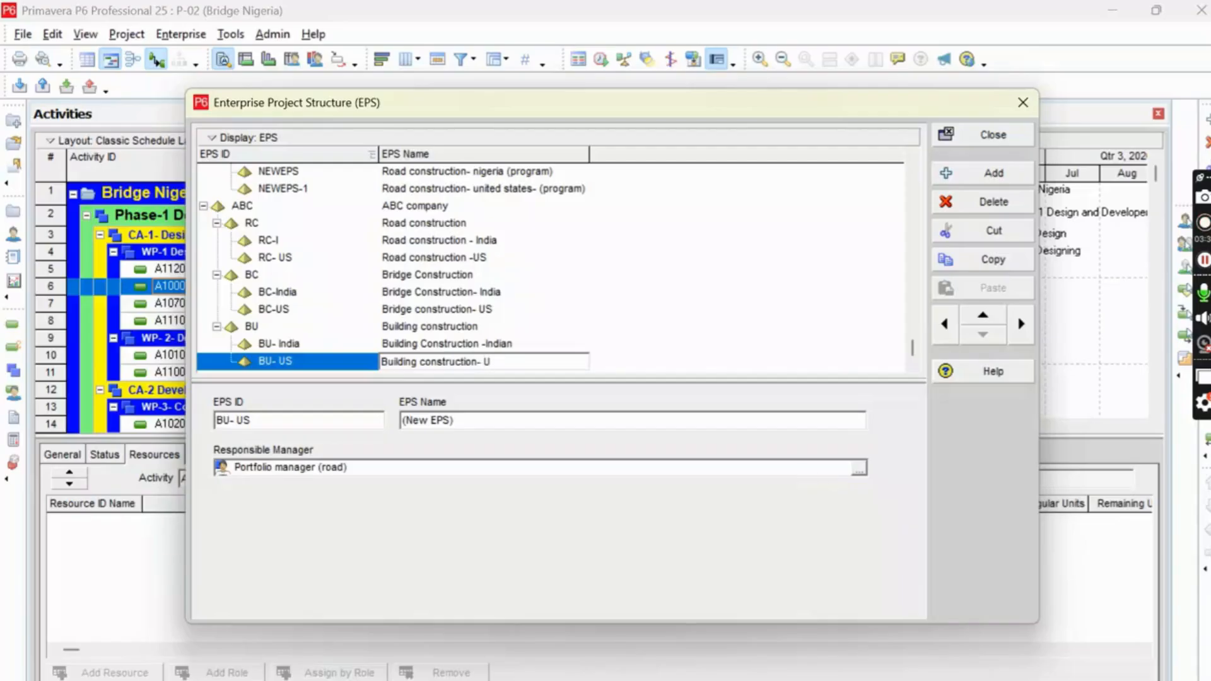
{"action": "type", "text": "S"}
{"action": "left_click", "coordinate": [609, 341]}
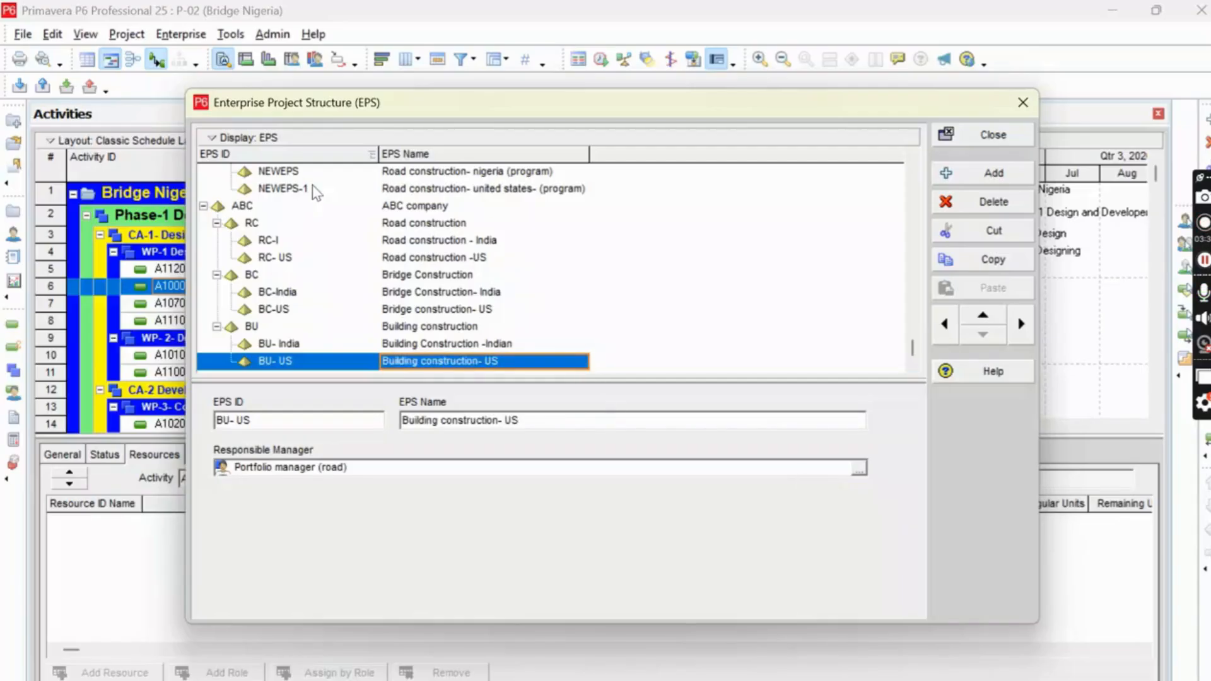
{"action": "left_click", "coordinate": [426, 226]}
{"action": "left_click", "coordinate": [436, 242]}
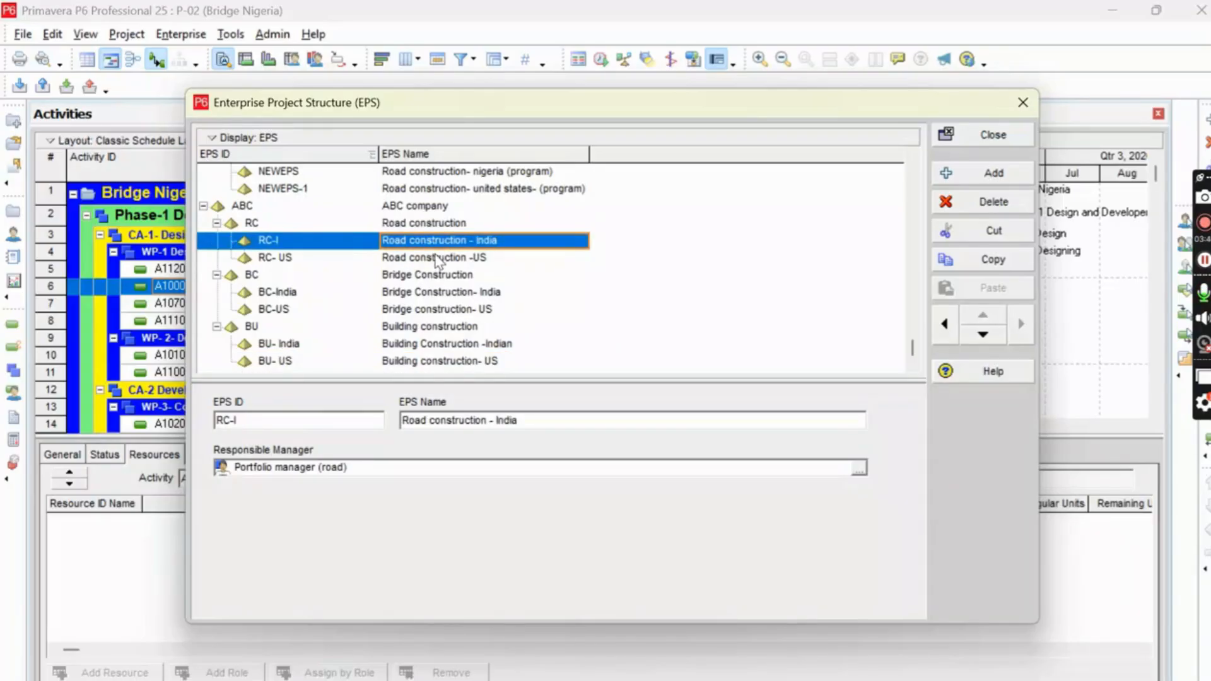
{"action": "left_click", "coordinate": [439, 259]}
{"action": "left_click", "coordinate": [441, 276]}
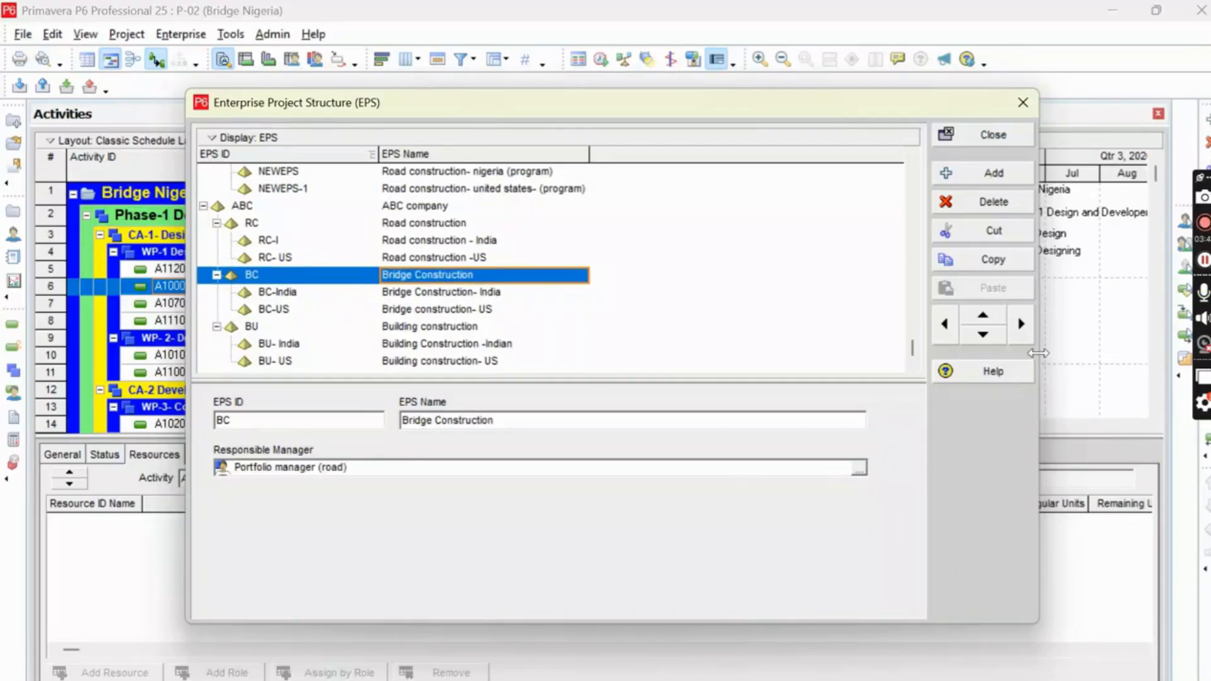
{"action": "left_click", "coordinate": [1205, 226]}
Select the ABC company element and switch the EPS display from the table to Chart View.
{"action": "left_click", "coordinate": [549, 207]}
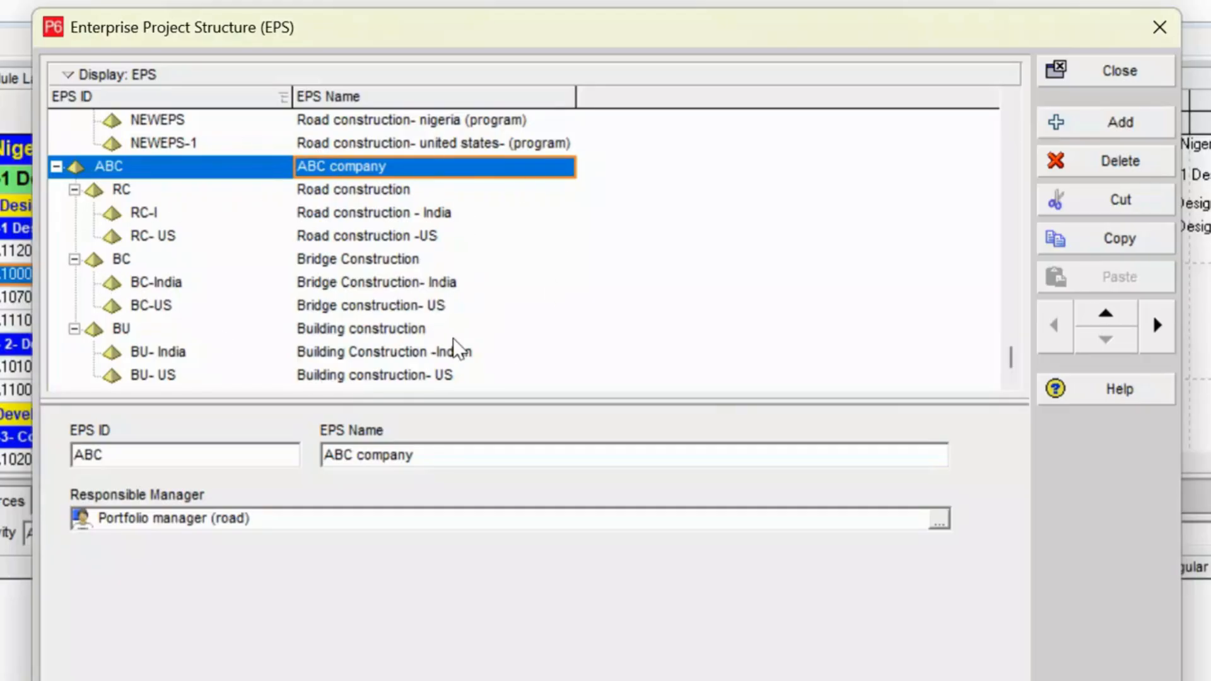
{"action": "left_click", "coordinate": [73, 74]}
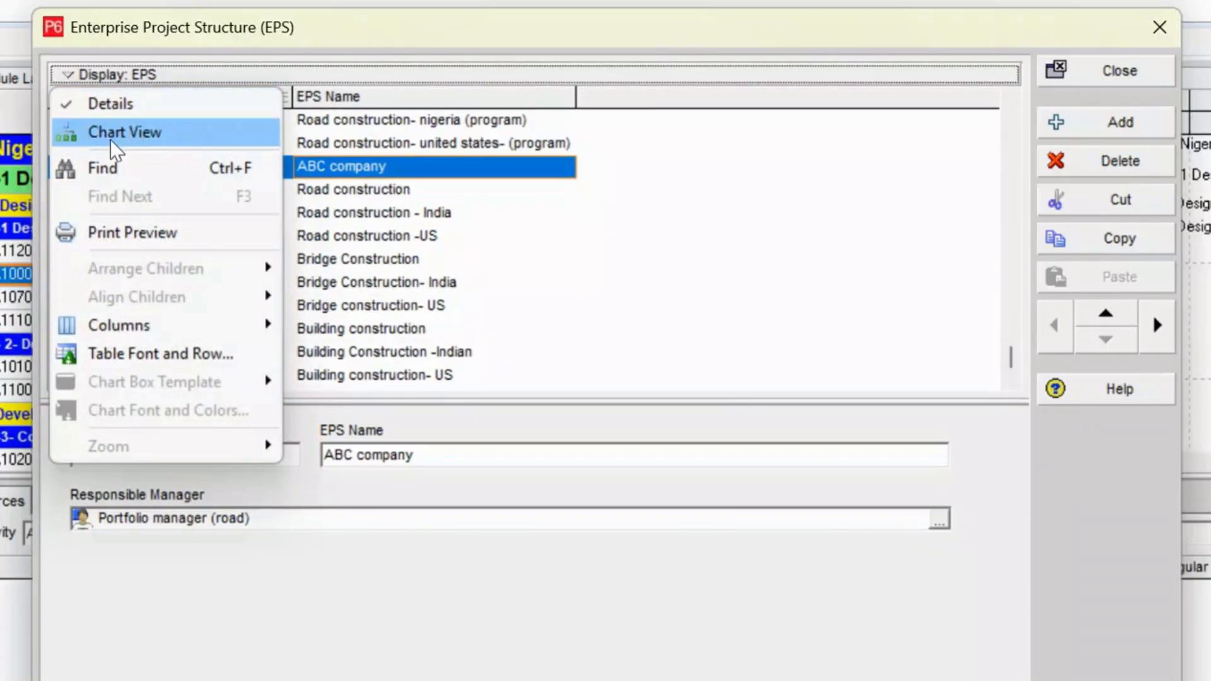
{"action": "left_click", "coordinate": [125, 142]}
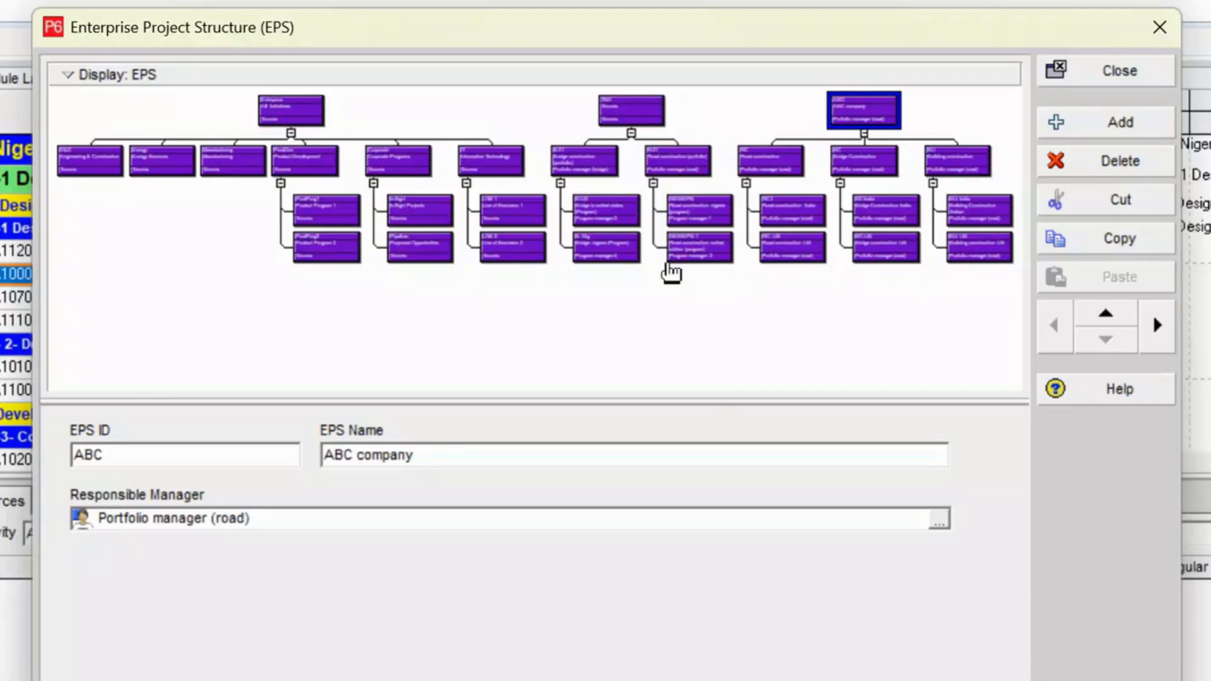
Zoom in on the EPS chart and examine the portfolios and sub-elements below ABC company.
{"action": "left_click", "coordinate": [74, 81]}
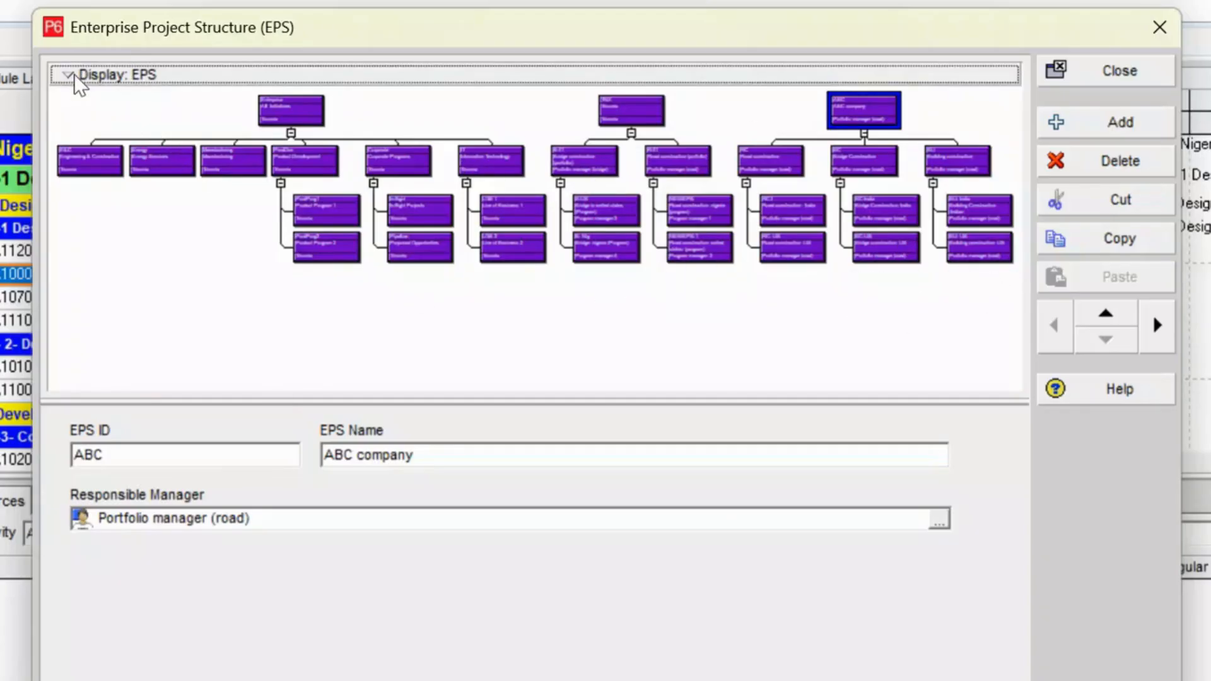
{"action": "mouse_move", "coordinate": [150, 394]}
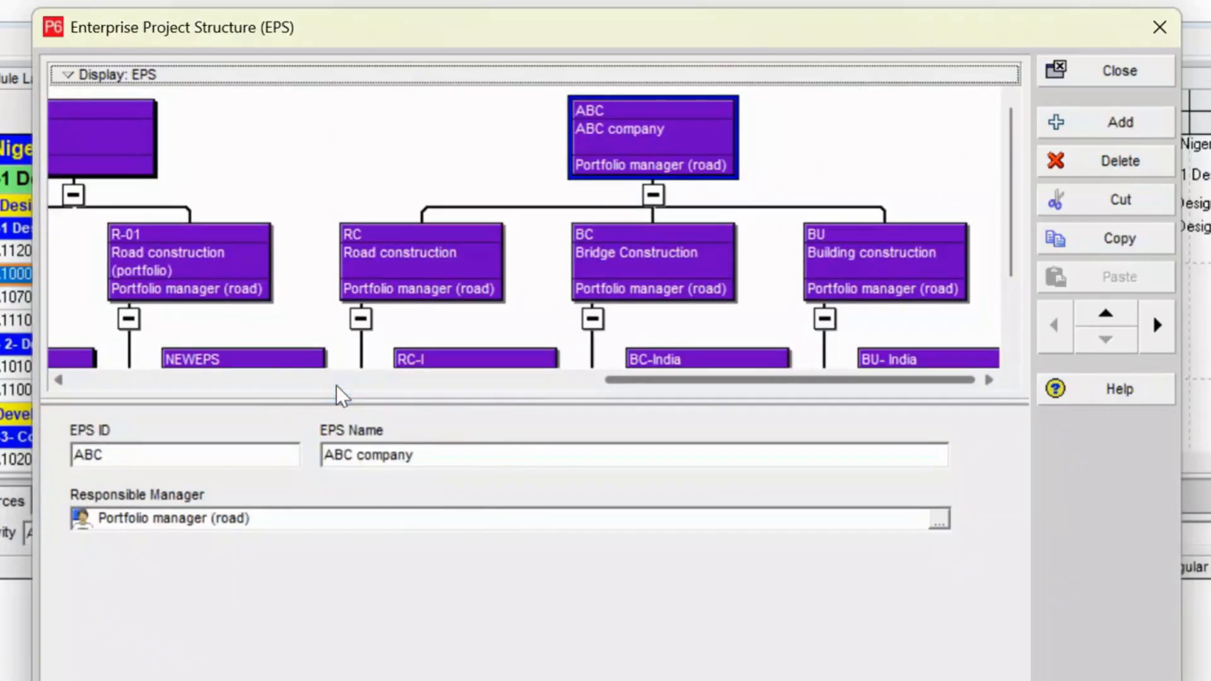
{"action": "left_click_drag", "start_coordinate": [667, 380], "coordinate": [673, 380]}
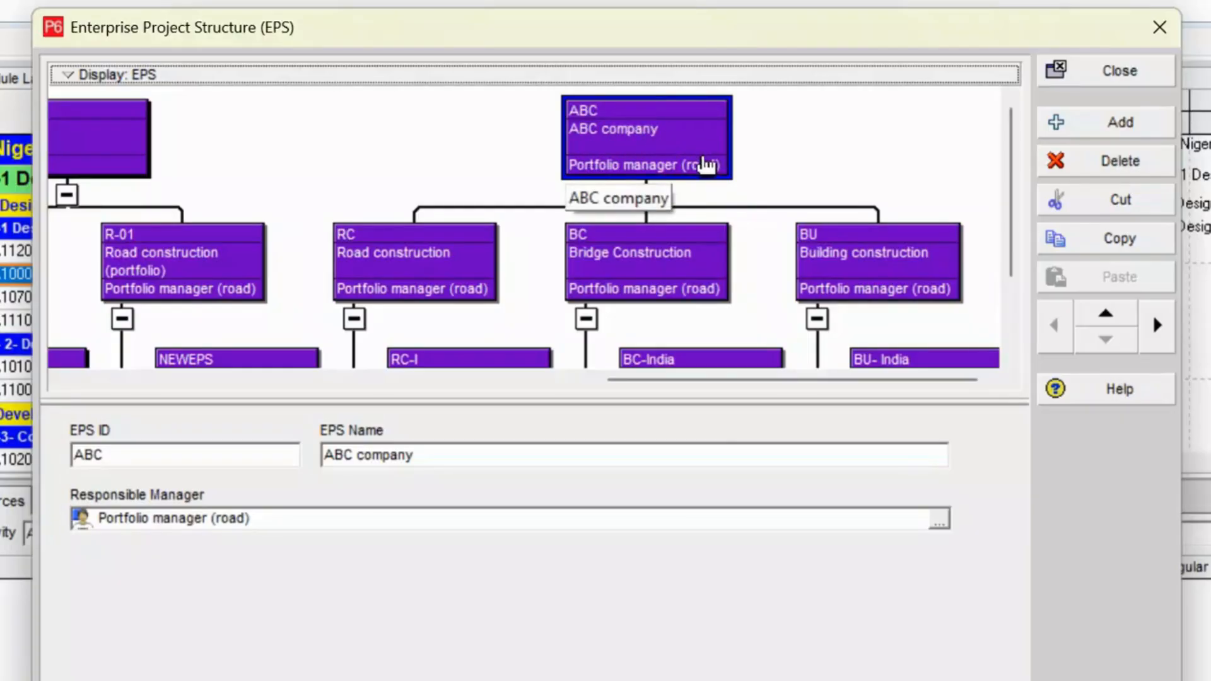
{"action": "scroll", "coordinate": [700, 167], "scroll_direction": "down", "scroll_amount": 1}
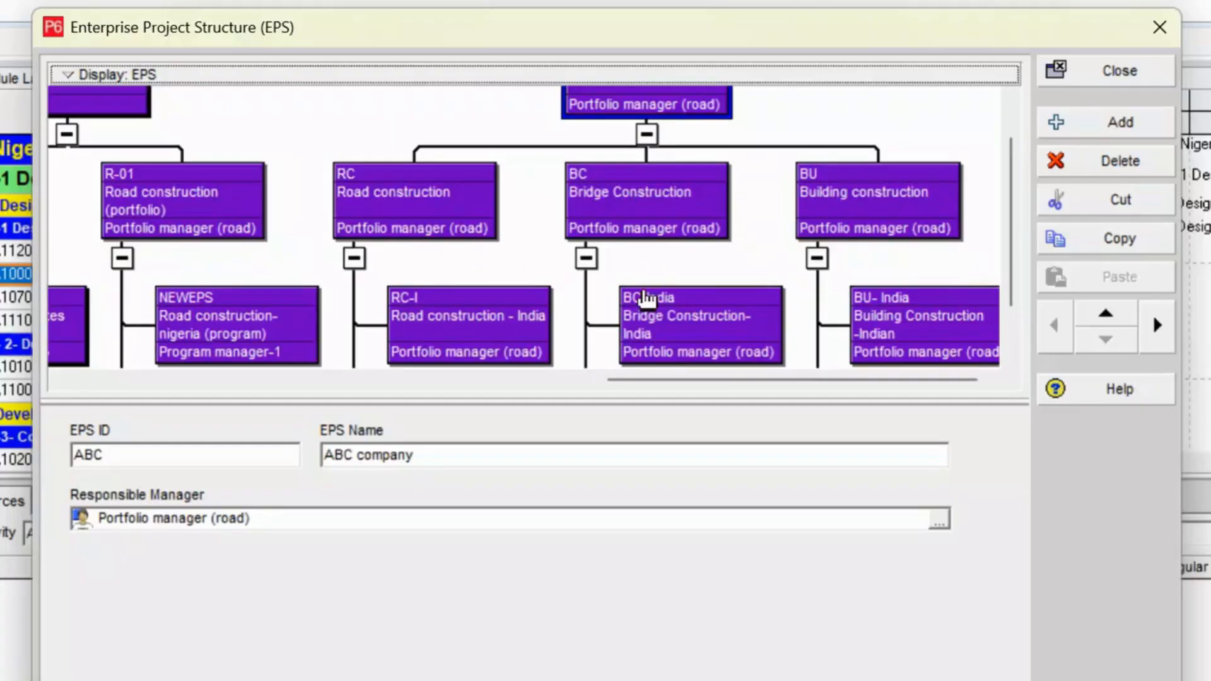
{"action": "scroll", "coordinate": [540, 262], "scroll_direction": "down", "scroll_amount": 1}
{"action": "scroll", "coordinate": [541, 261], "scroll_direction": "up", "scroll_amount": 2}
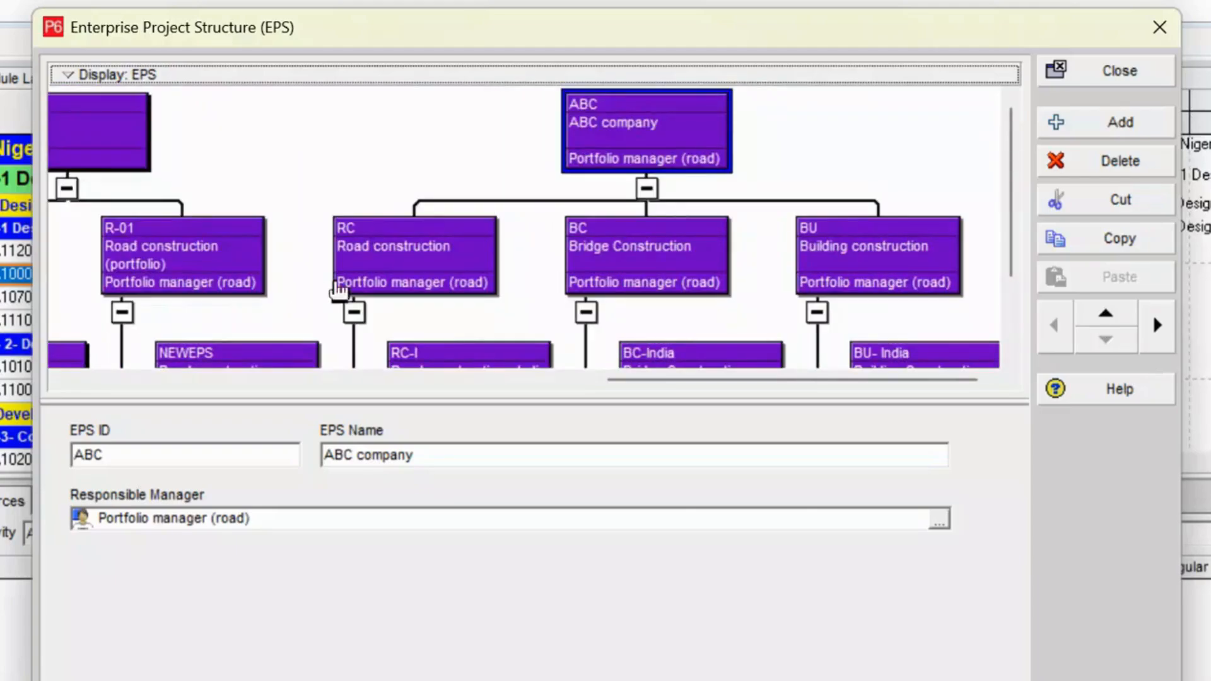
Arrange the children of ABC company's Road construction (RC) element horizontally in the chart.
{"action": "left_click", "coordinate": [414, 251]}
{"action": "scroll", "coordinate": [524, 273], "scroll_direction": "down", "scroll_amount": 2}
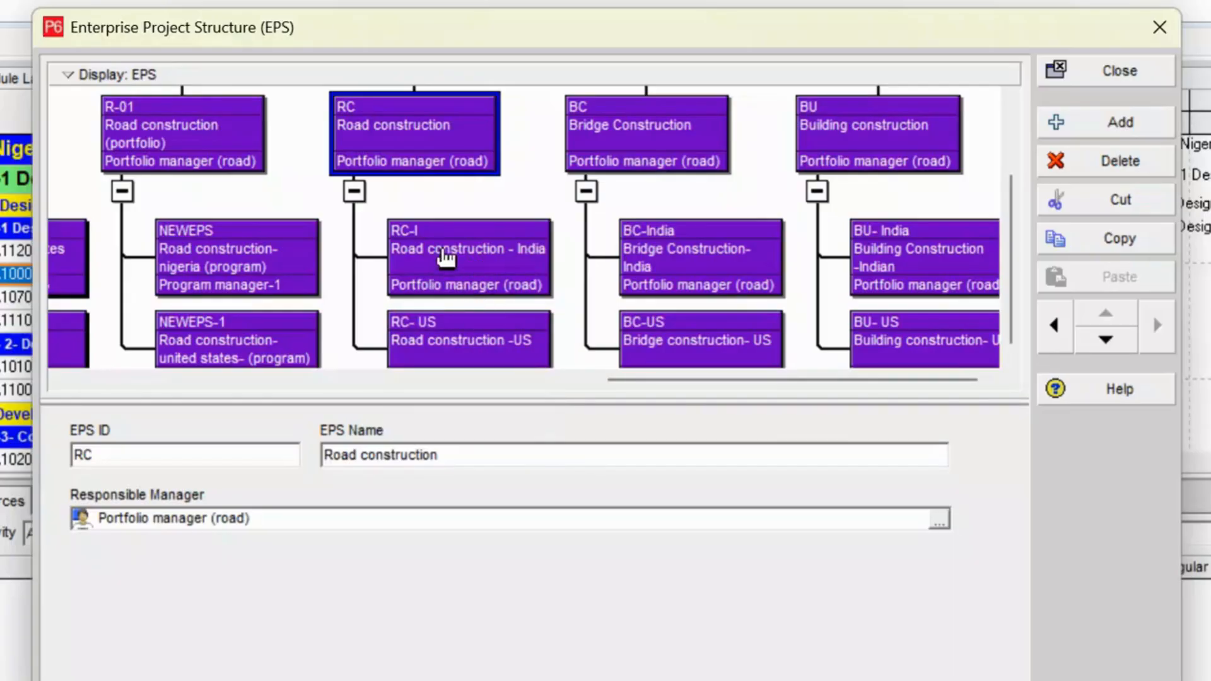
{"action": "scroll", "coordinate": [443, 268], "scroll_direction": "up", "scroll_amount": 2}
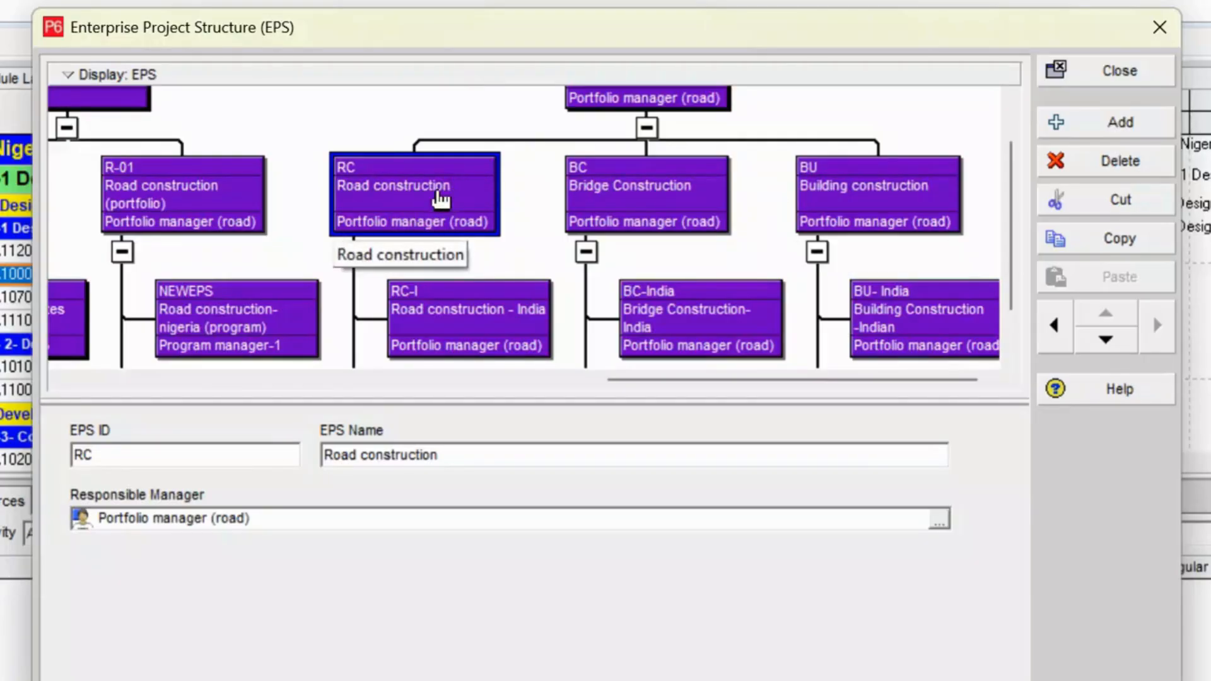
{"action": "left_click", "coordinate": [68, 75]}
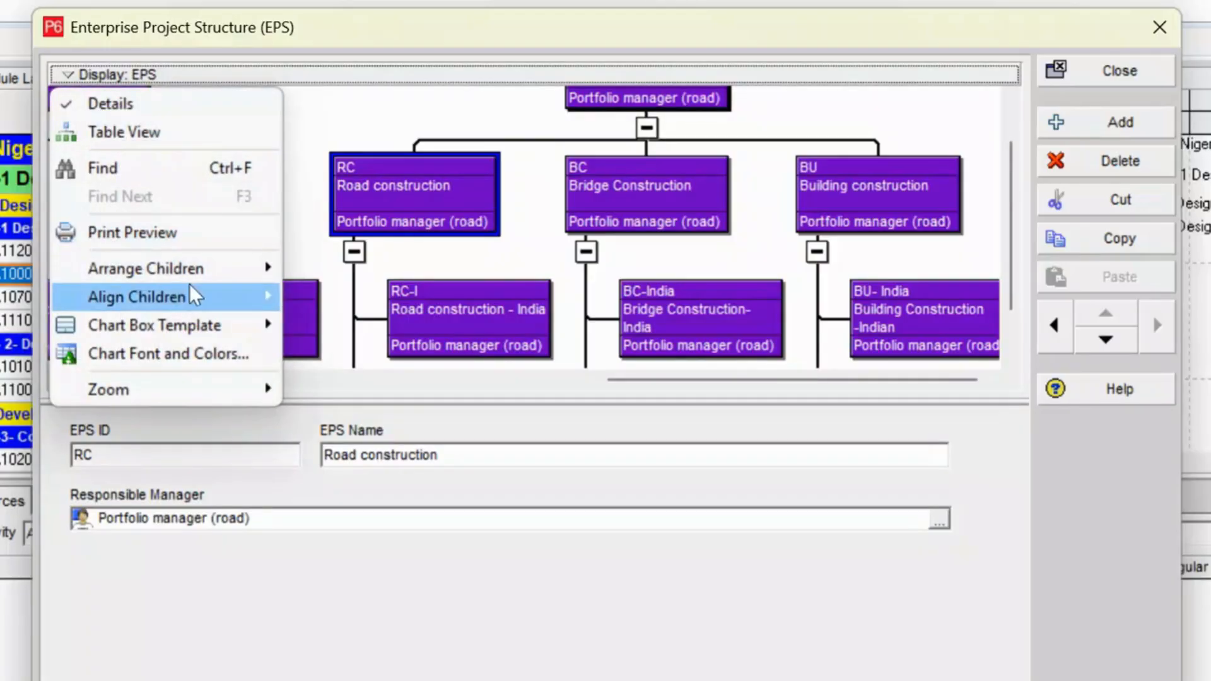
{"action": "mouse_move", "coordinate": [191, 278]}
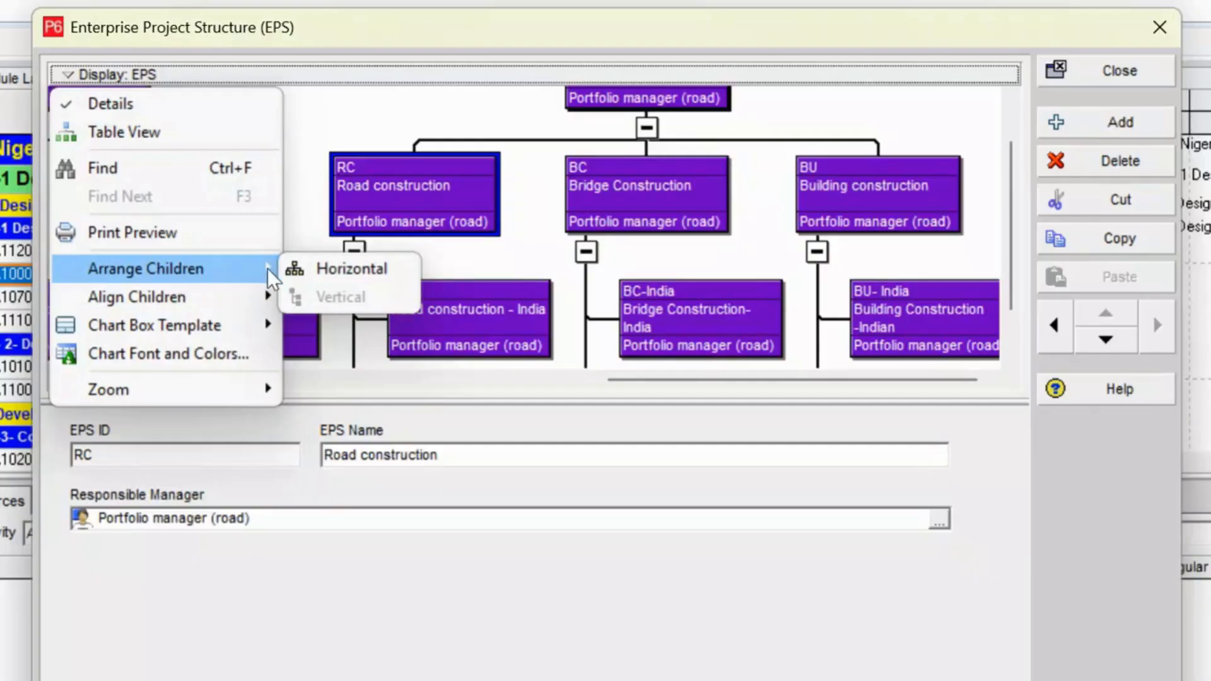
{"action": "left_click", "coordinate": [332, 268]}
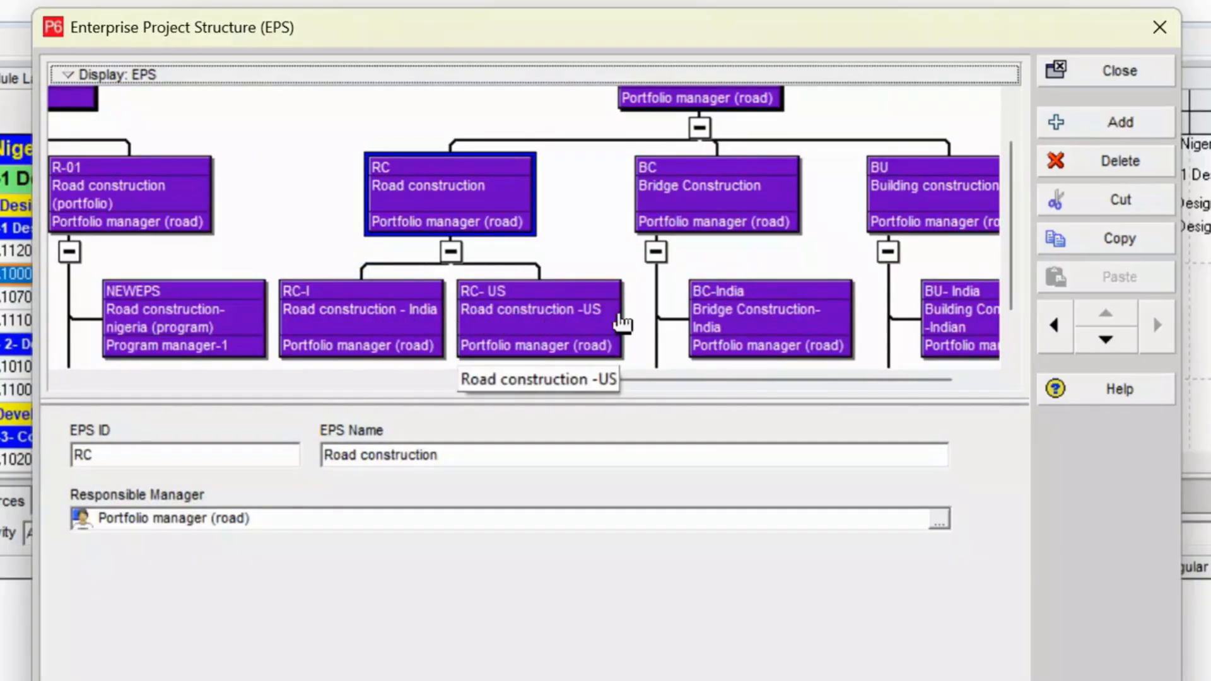
Arrange the children of the Bridge Construction (BC) element horizontally in the chart.
{"action": "left_click_drag", "start_coordinate": [683, 381], "coordinate": [811, 379]}
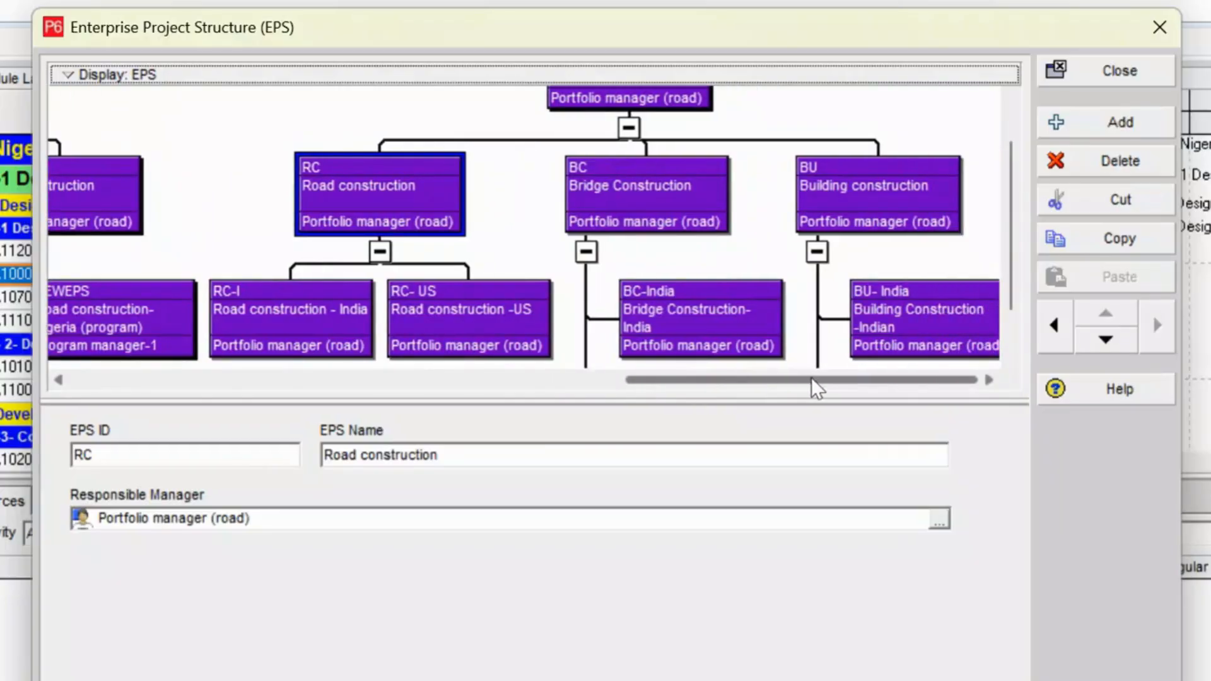
{"action": "left_click", "coordinate": [666, 210]}
{"action": "left_click", "coordinate": [63, 77]}
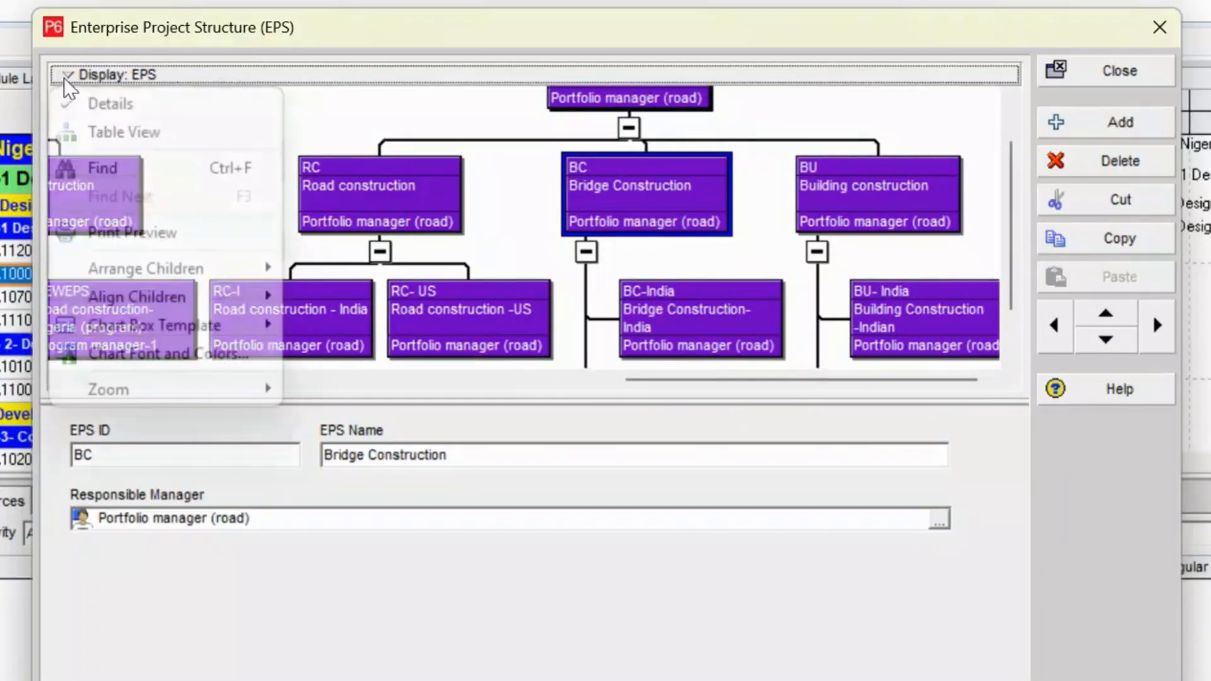
{"action": "mouse_move", "coordinate": [177, 268]}
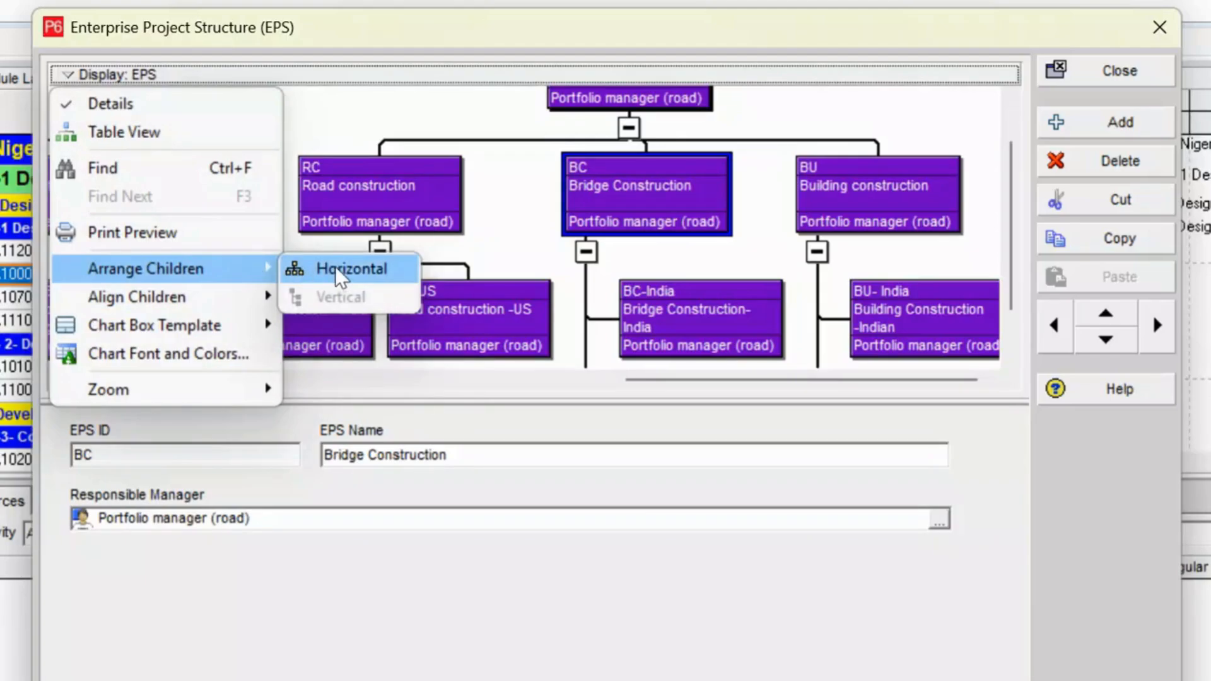
{"action": "left_click", "coordinate": [397, 270]}
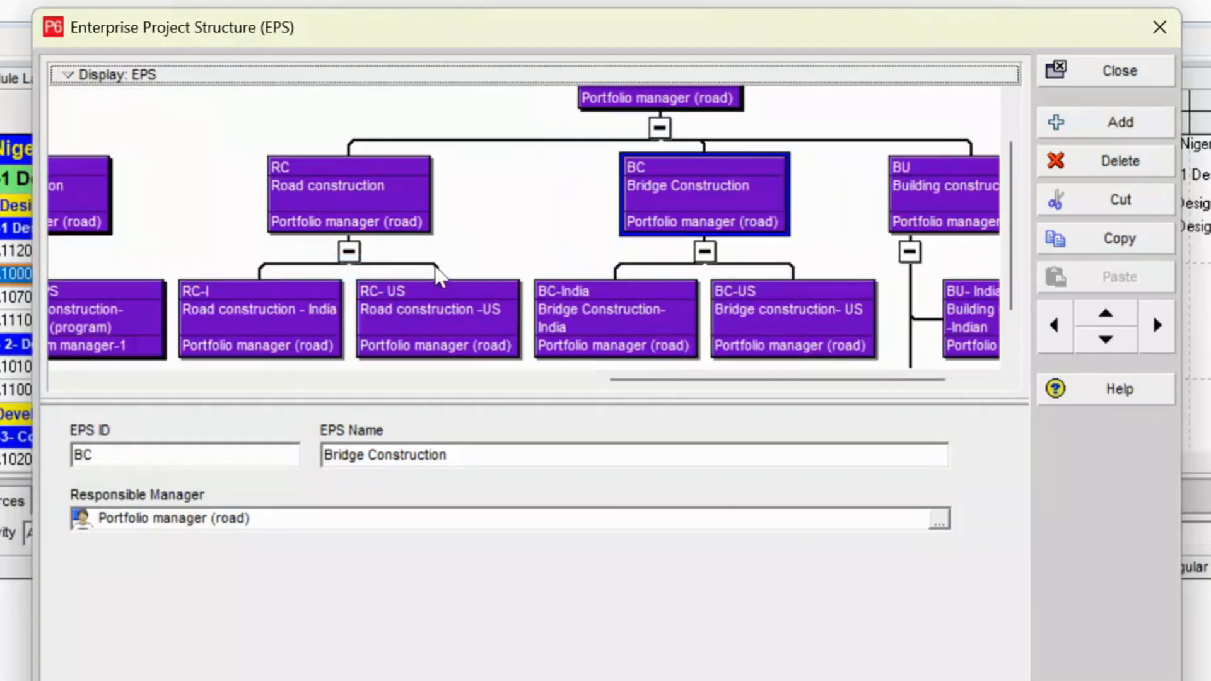
Arrange the children of the Building construction (BU) element horizontally in the chart.
{"action": "left_click_drag", "start_coordinate": [907, 379], "coordinate": [1016, 379]}
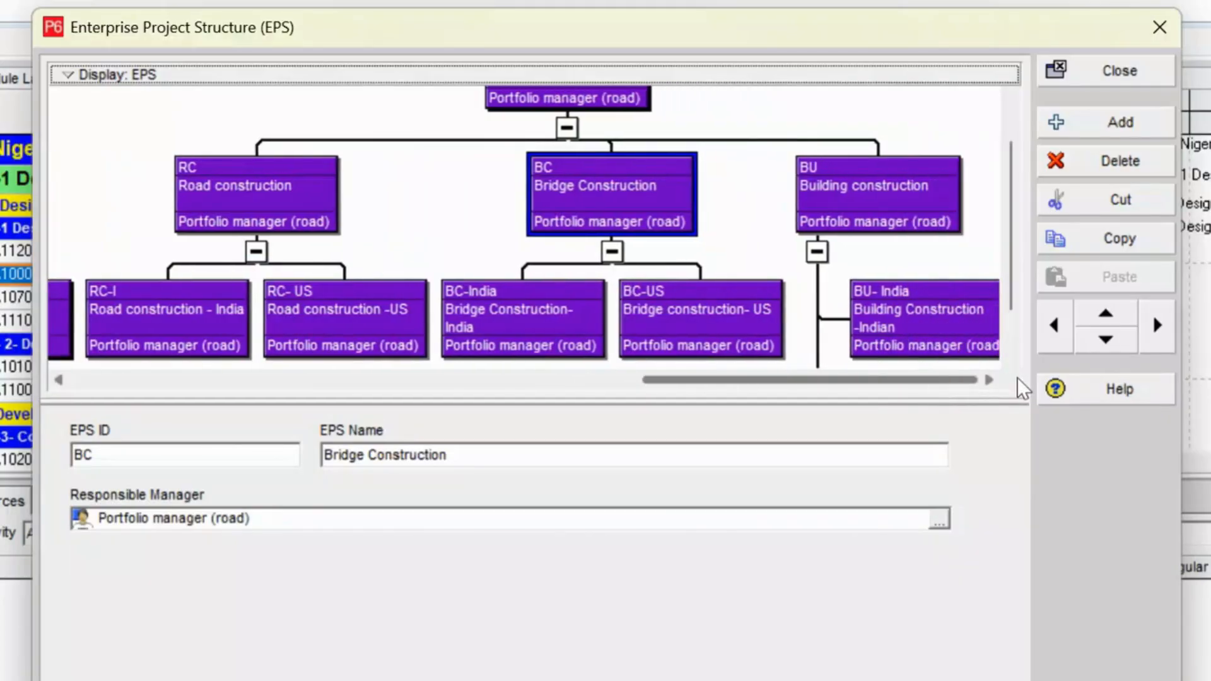
{"action": "left_click", "coordinate": [869, 189]}
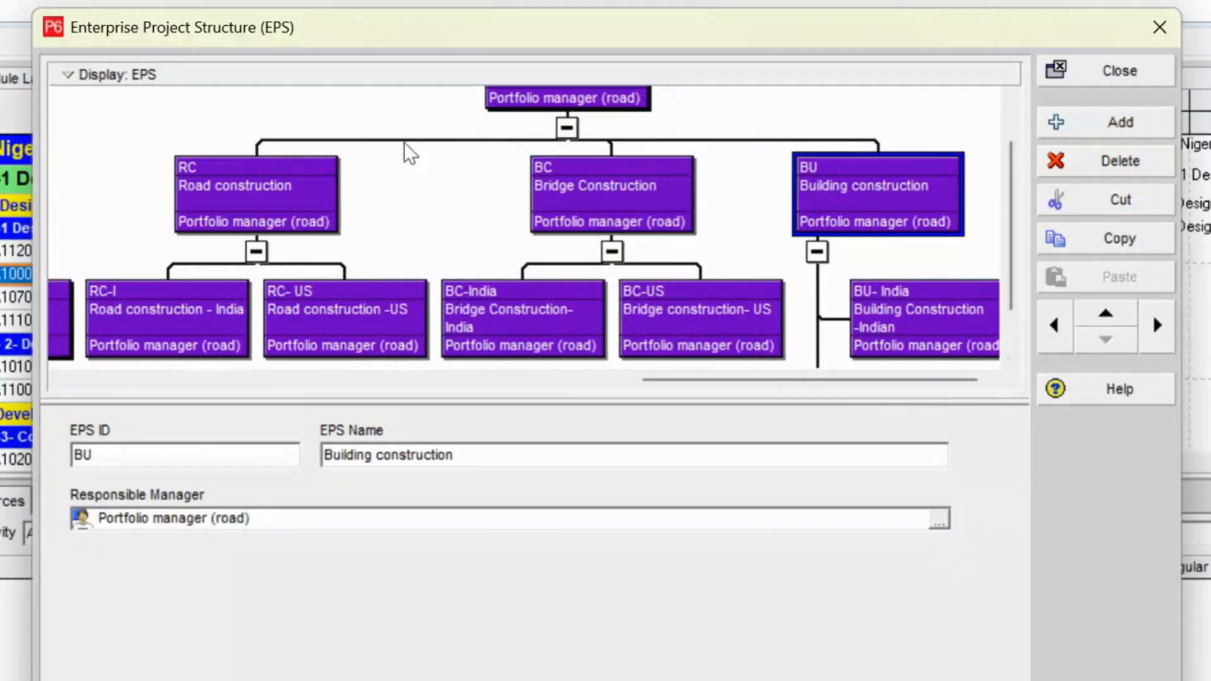
{"action": "left_click", "coordinate": [73, 72]}
{"action": "mouse_move", "coordinate": [187, 268]}
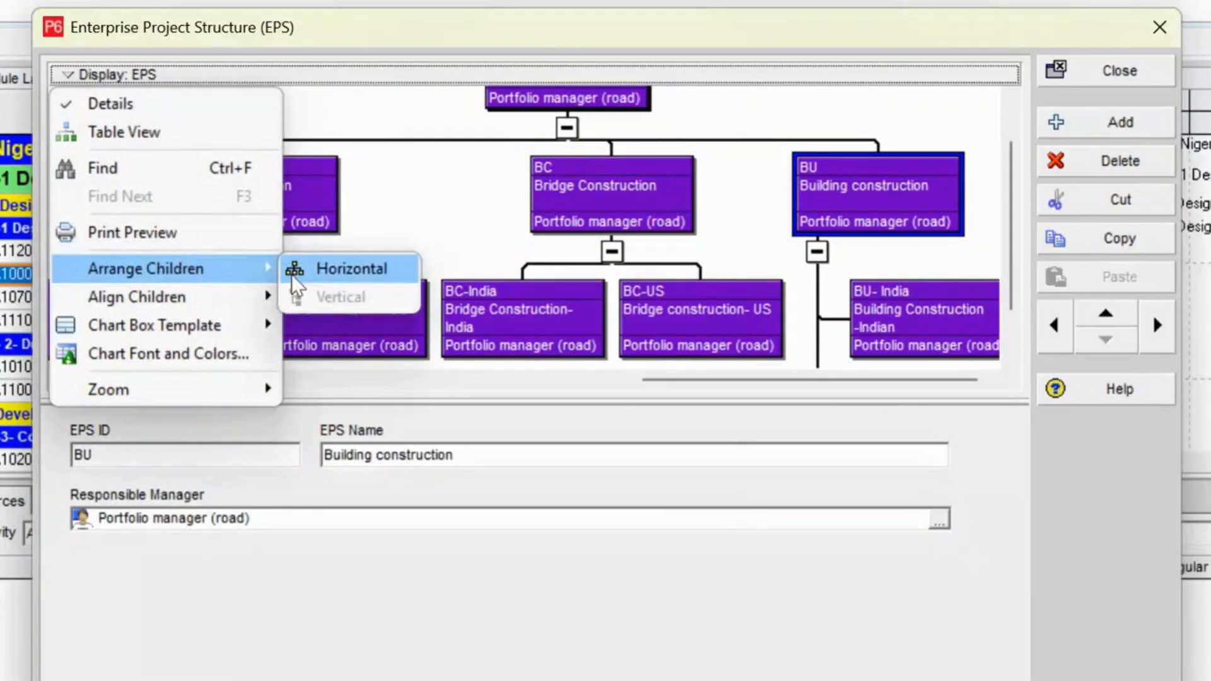
{"action": "left_click", "coordinate": [332, 267]}
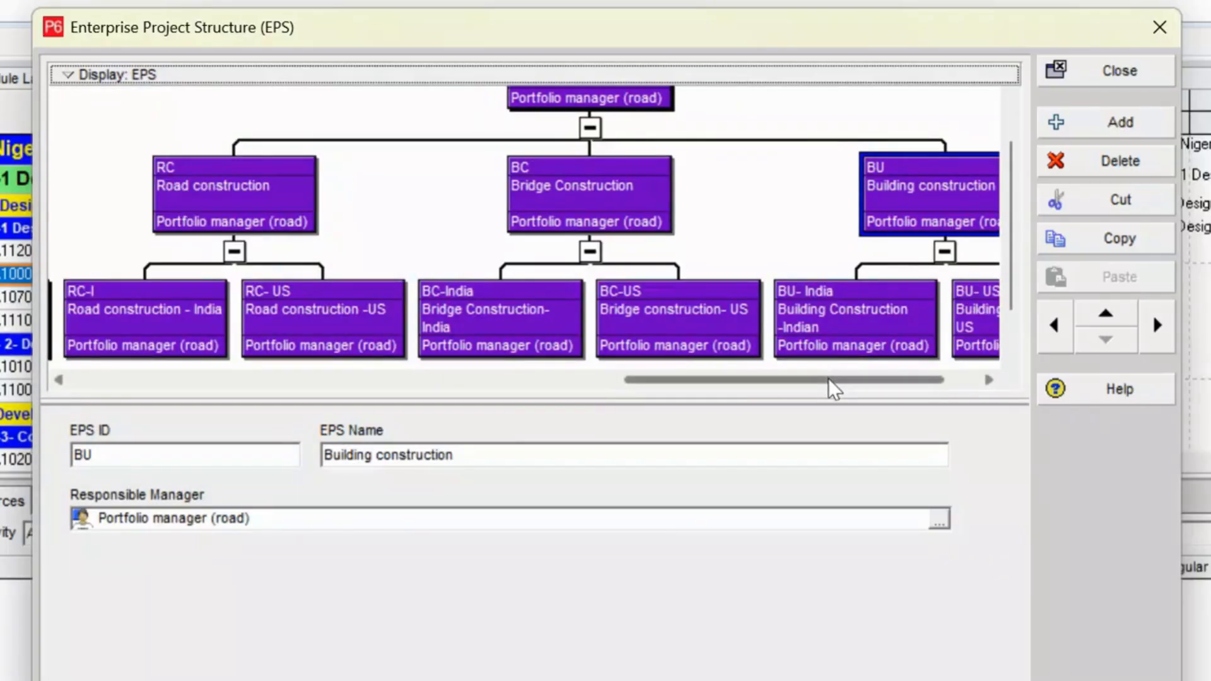
Examine ABC company's road, bridge and building branches in the chart and close the Enterprise Project Structure window.
{"action": "mouse_move", "coordinate": [827, 379]}
{"action": "left_mouse_down"}
{"action": "mouse_move", "coordinate": [894, 380]}
{"action": "mouse_move", "coordinate": [611, 381]}
{"action": "mouse_move", "coordinate": [831, 377]}
{"action": "left_mouse_up"}
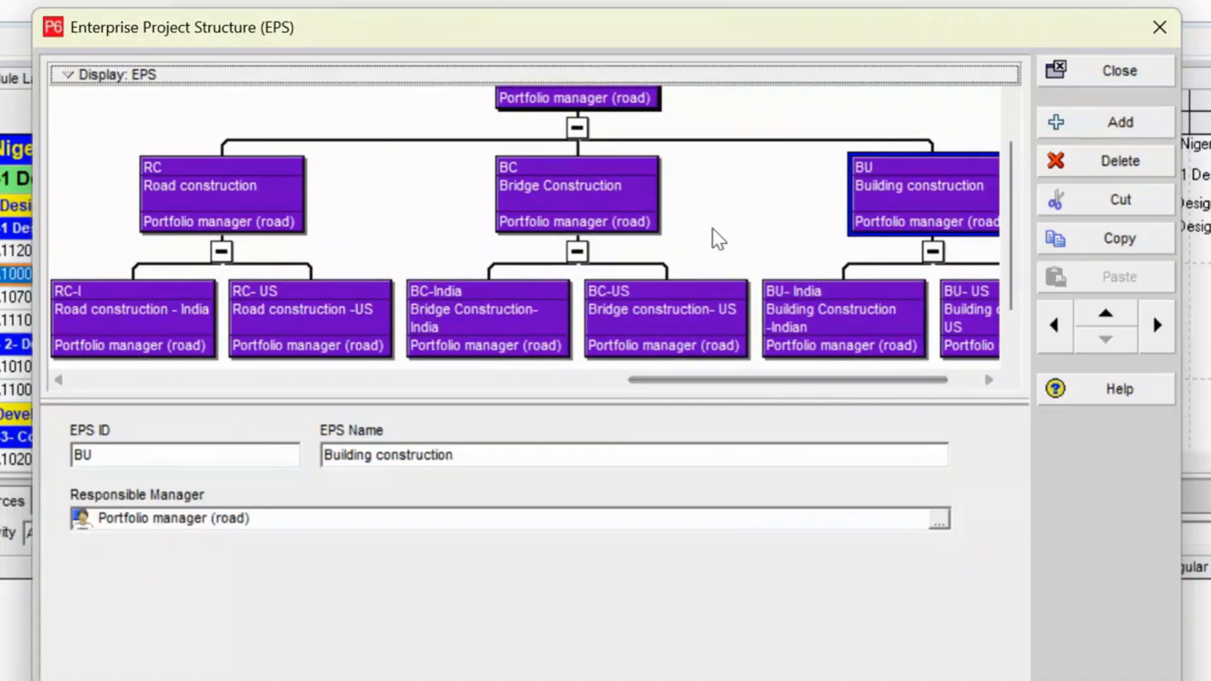
{"action": "scroll", "coordinate": [713, 228], "scroll_direction": "up", "scroll_amount": 1}
{"action": "scroll", "coordinate": [713, 228], "scroll_direction": "down", "scroll_amount": 2}
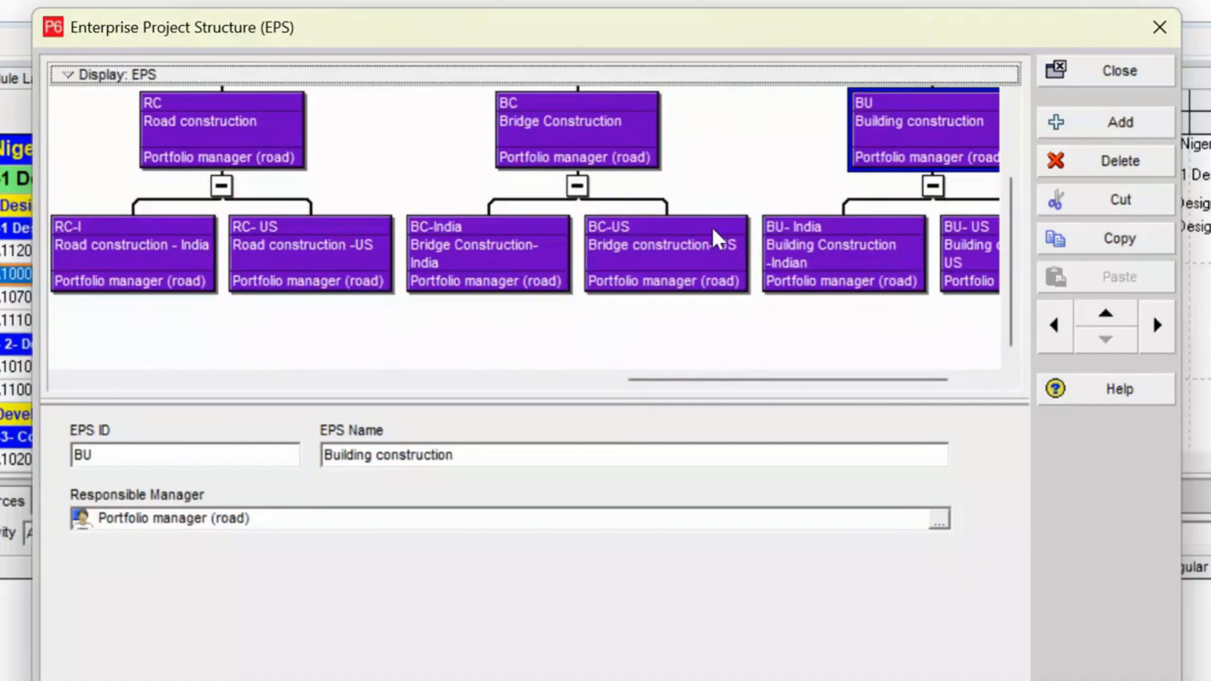
{"action": "scroll", "coordinate": [713, 229], "scroll_direction": "up", "scroll_amount": 2}
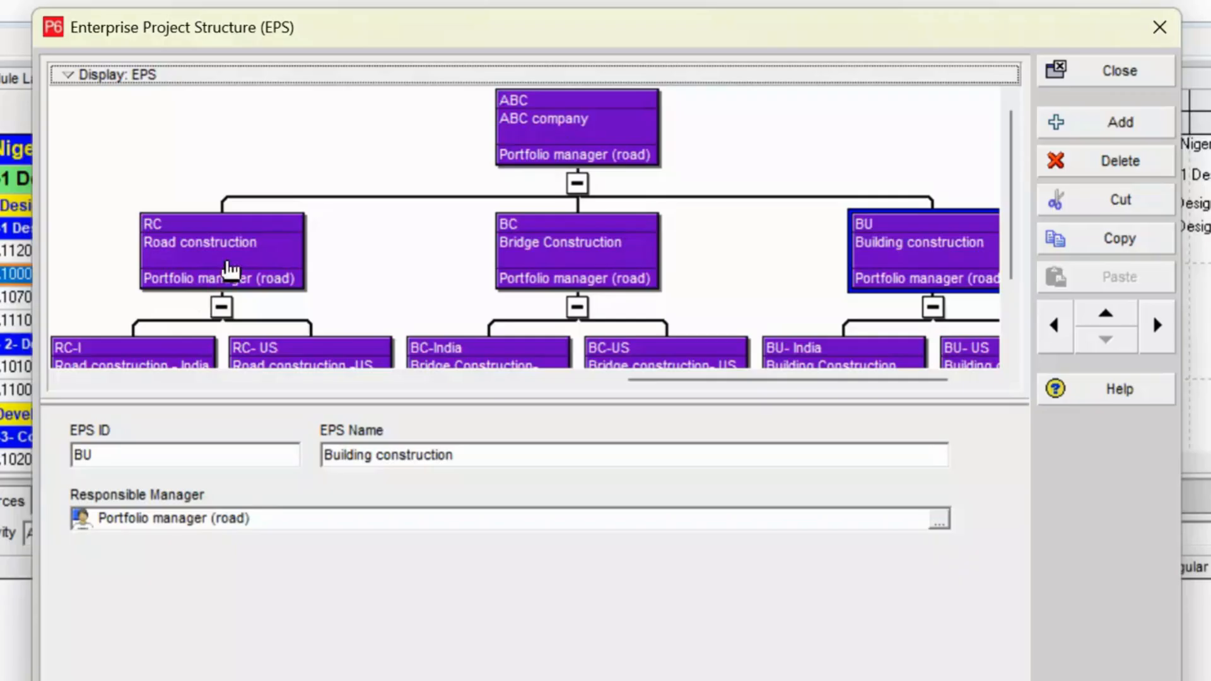
{"action": "scroll", "coordinate": [256, 278], "scroll_direction": "down", "scroll_amount": 2}
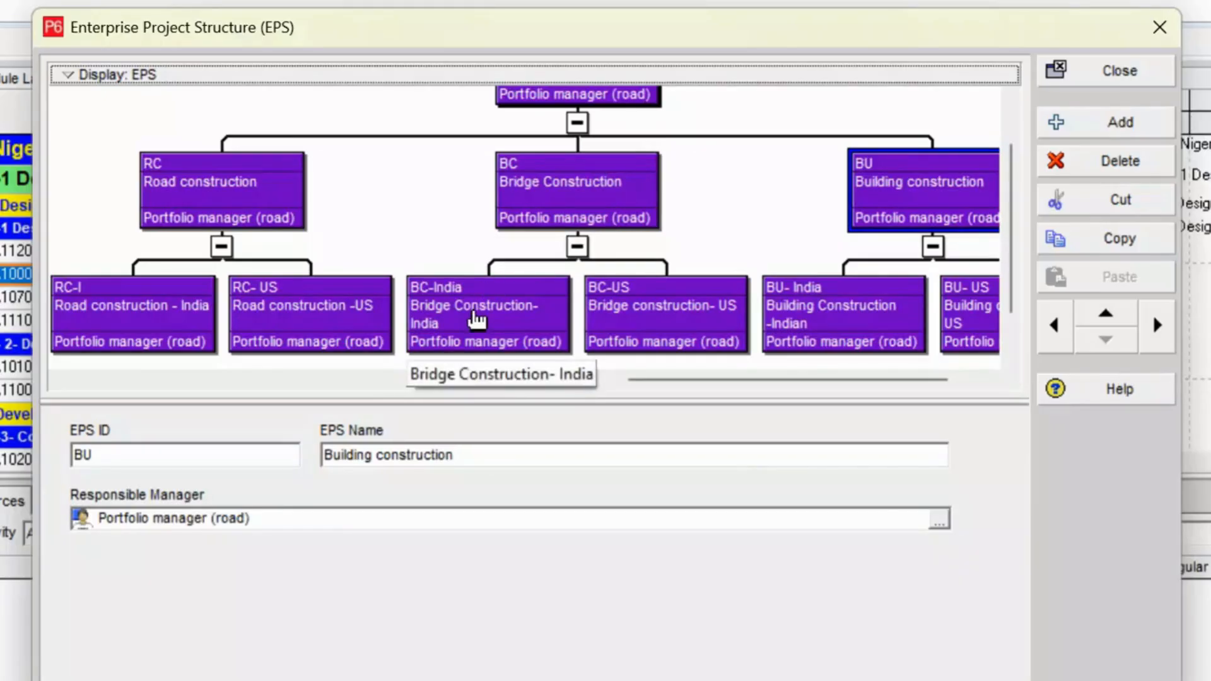
{"action": "mouse_move", "coordinate": [772, 370]}
{"action": "left_mouse_down"}
{"action": "mouse_move", "coordinate": [768, 381]}
{"action": "mouse_move", "coordinate": [790, 384]}
{"action": "left_mouse_up"}
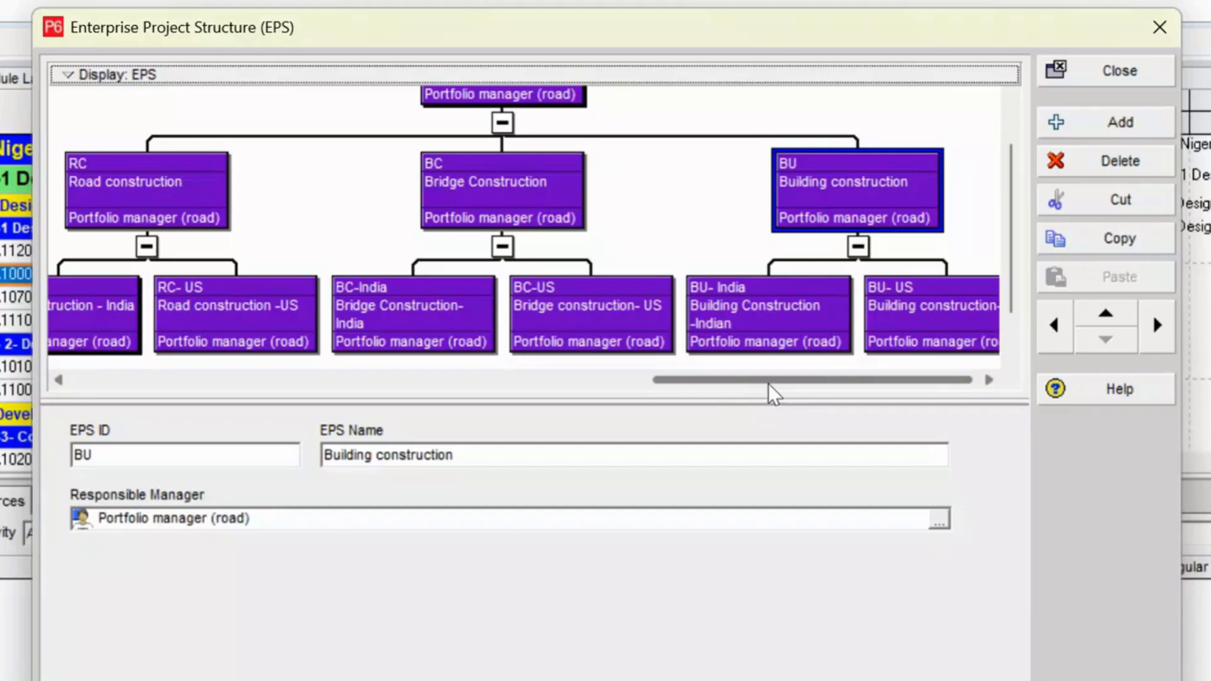
{"action": "left_click_drag", "start_coordinate": [768, 384], "coordinate": [703, 384]}
{"action": "scroll", "coordinate": [560, 265], "scroll_direction": "up", "scroll_amount": 2}
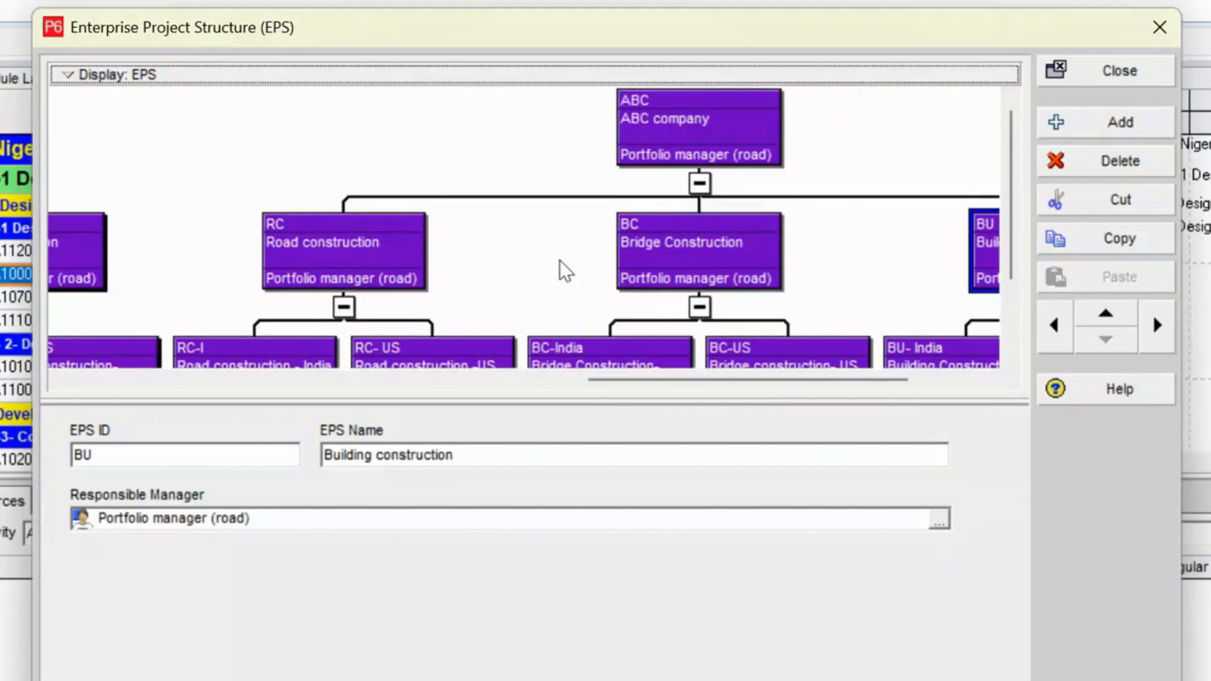
{"action": "left_click", "coordinate": [631, 368]}
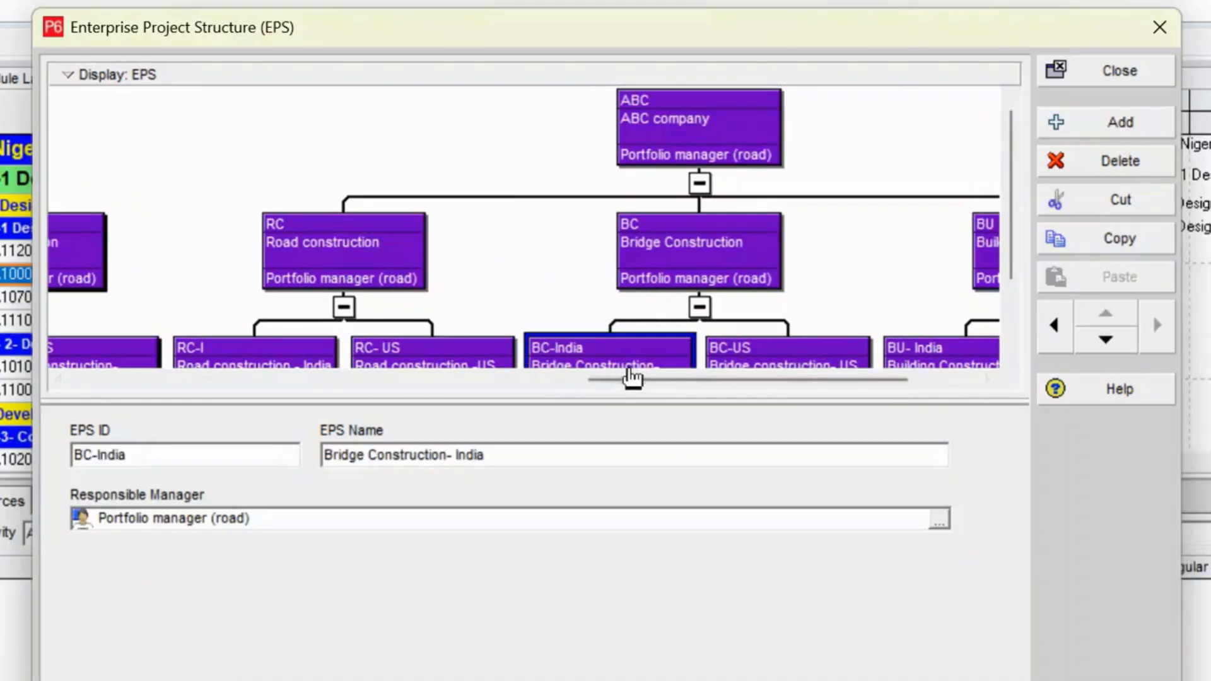
{"action": "left_click_drag", "start_coordinate": [649, 377], "coordinate": [691, 388]}
{"action": "scroll", "coordinate": [591, 169], "scroll_direction": "down", "scroll_amount": 2}
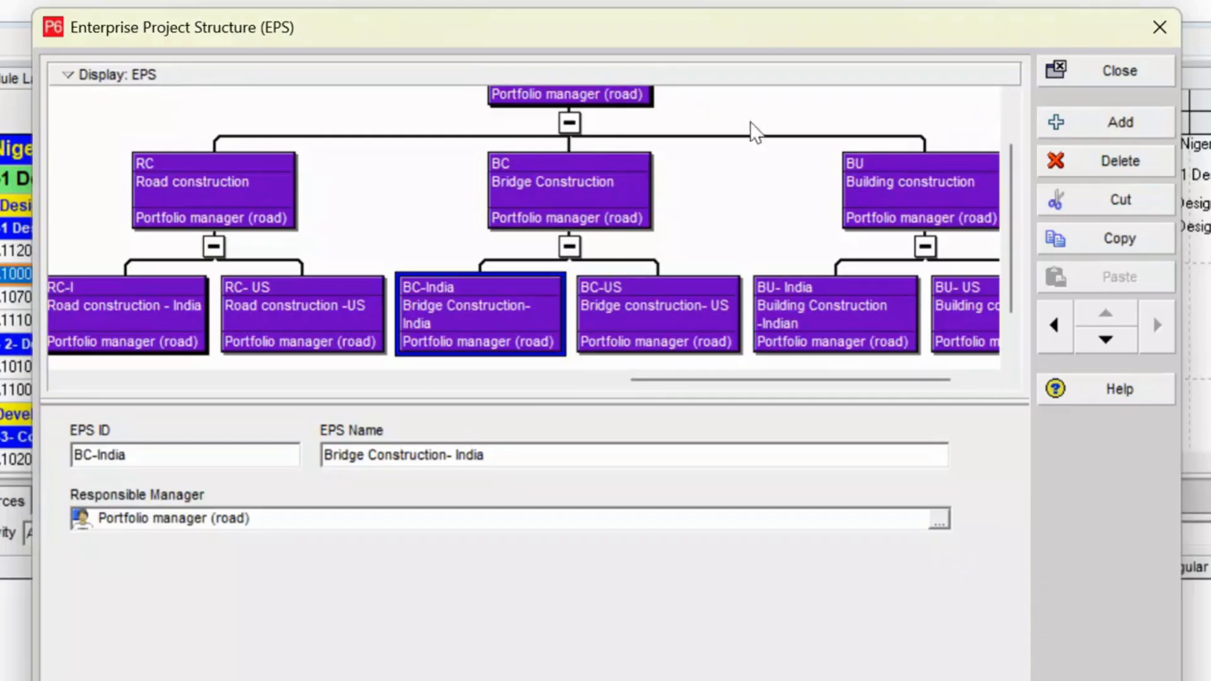
{"action": "left_click", "coordinate": [1111, 70]}
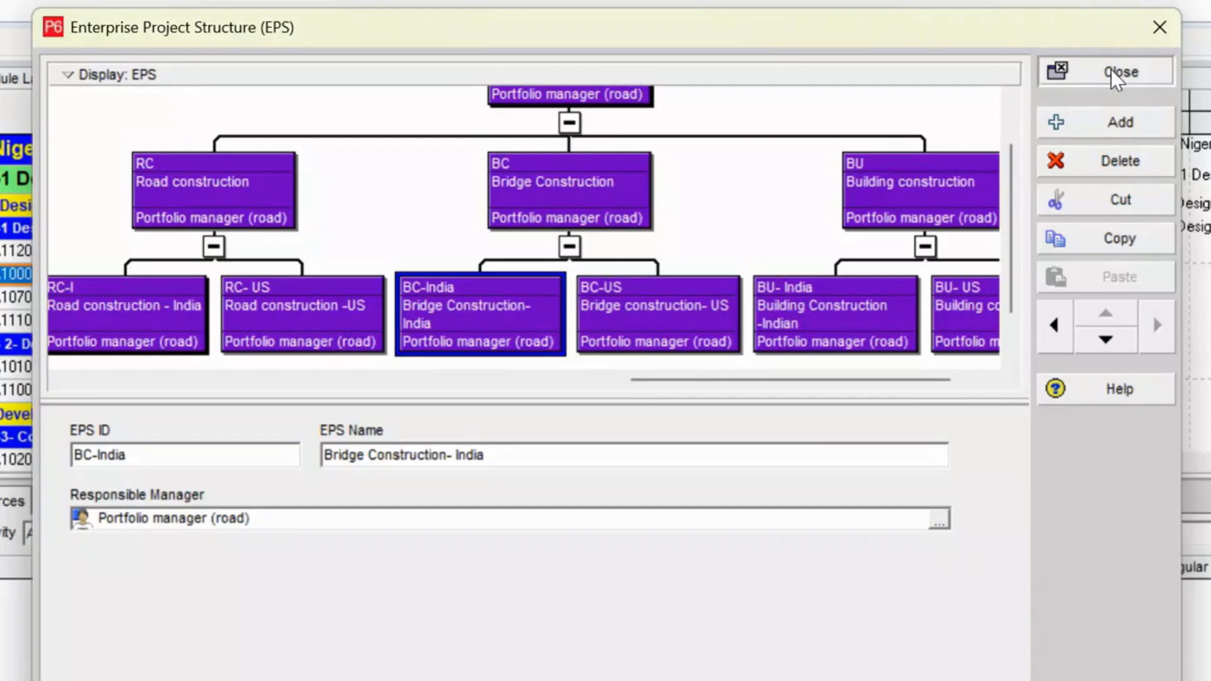